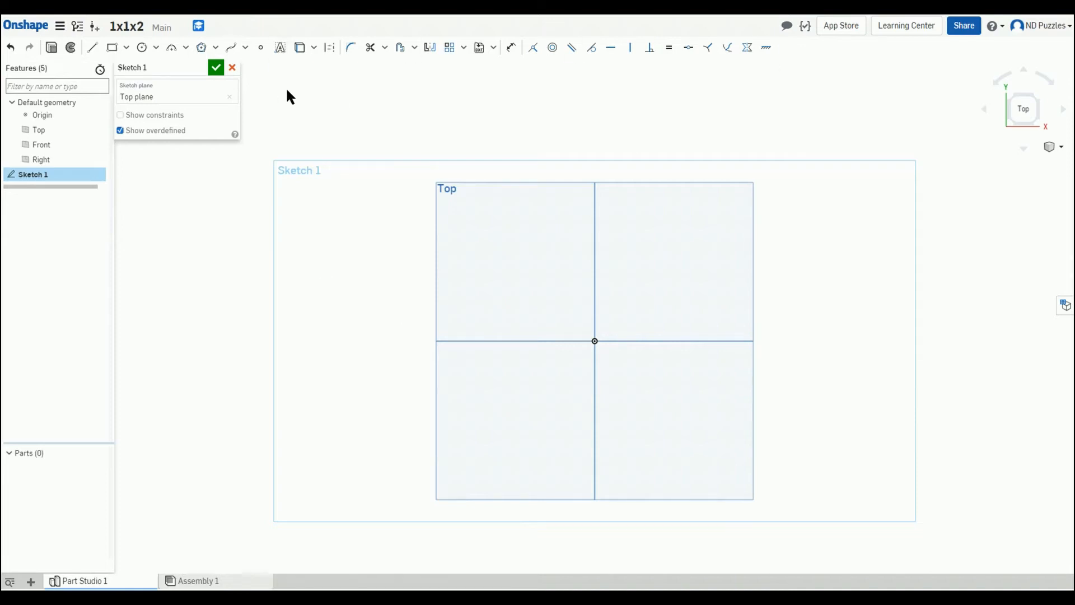
Step: Sketch a center-point rectangle centred on the origin on the Top plane and finish the sketch
{"action": "left_click", "coordinate": [127, 47]}
{"action": "left_click", "coordinate": [136, 90]}
{"action": "left_click", "coordinate": [594, 341]}
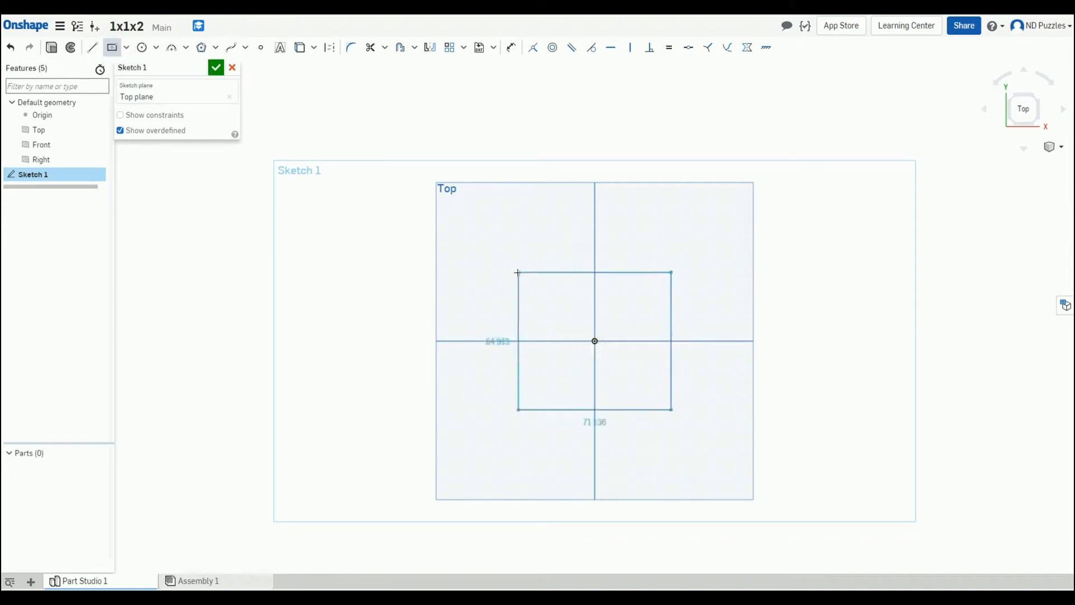
{"action": "left_click", "coordinate": [672, 272]}
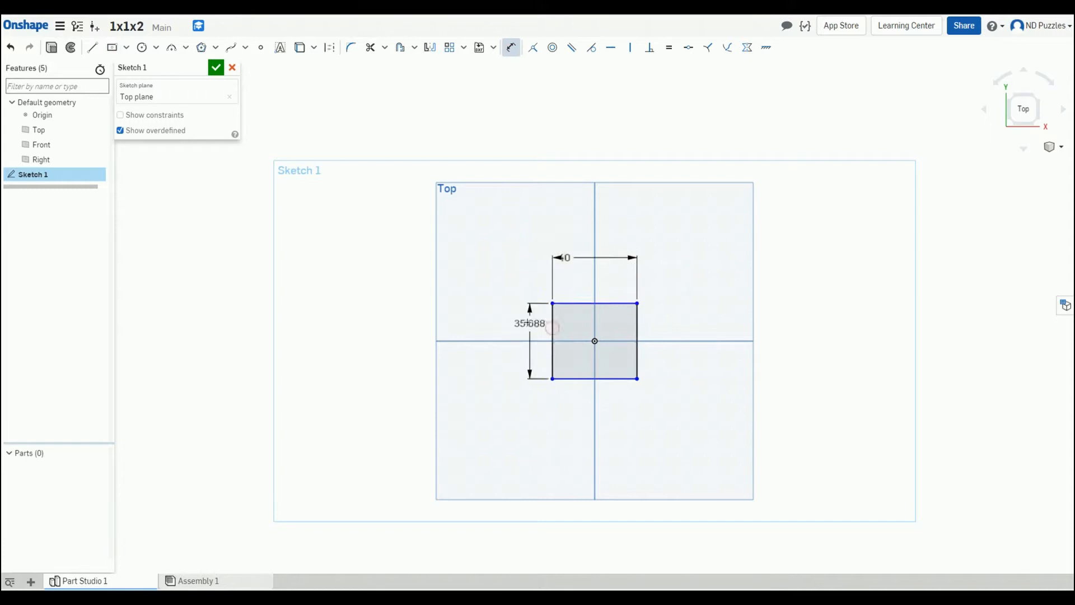
{"action": "left_click", "coordinate": [216, 68]}
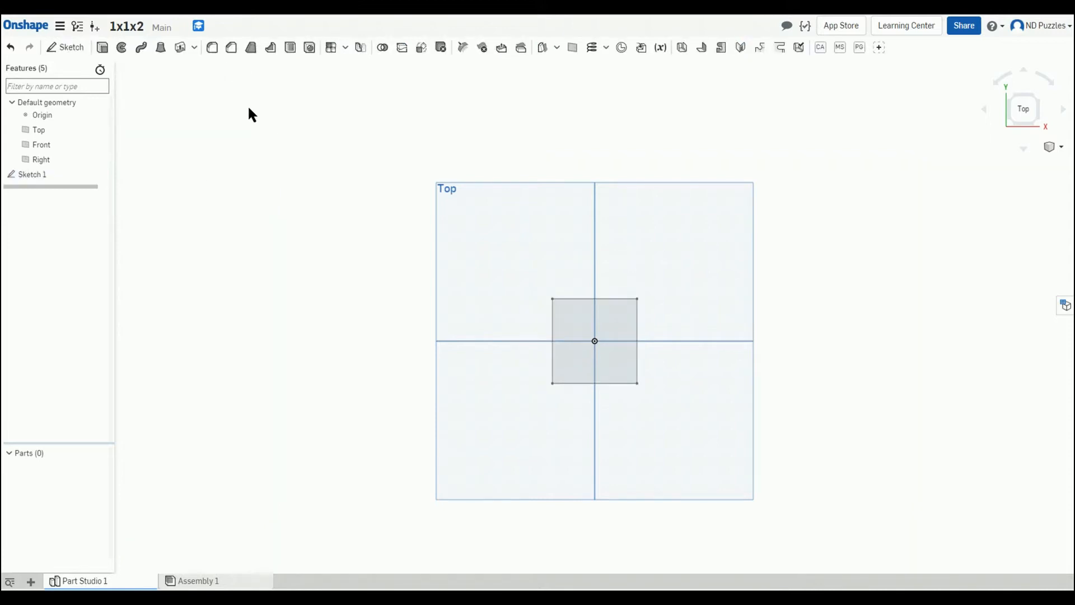
Step: Extrude the square sketch profile into a solid block
{"action": "right_click_drag", "start_coordinate": [434, 180], "coordinate": [828, 234]}
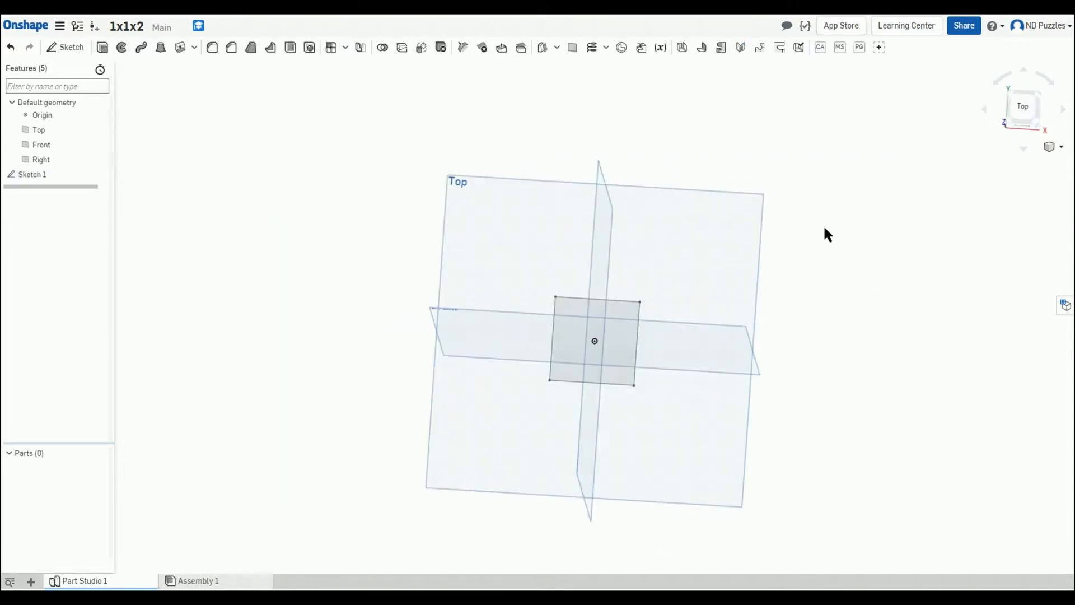
{"action": "left_click", "coordinate": [102, 48]}
{"action": "left_click", "coordinate": [597, 336]}
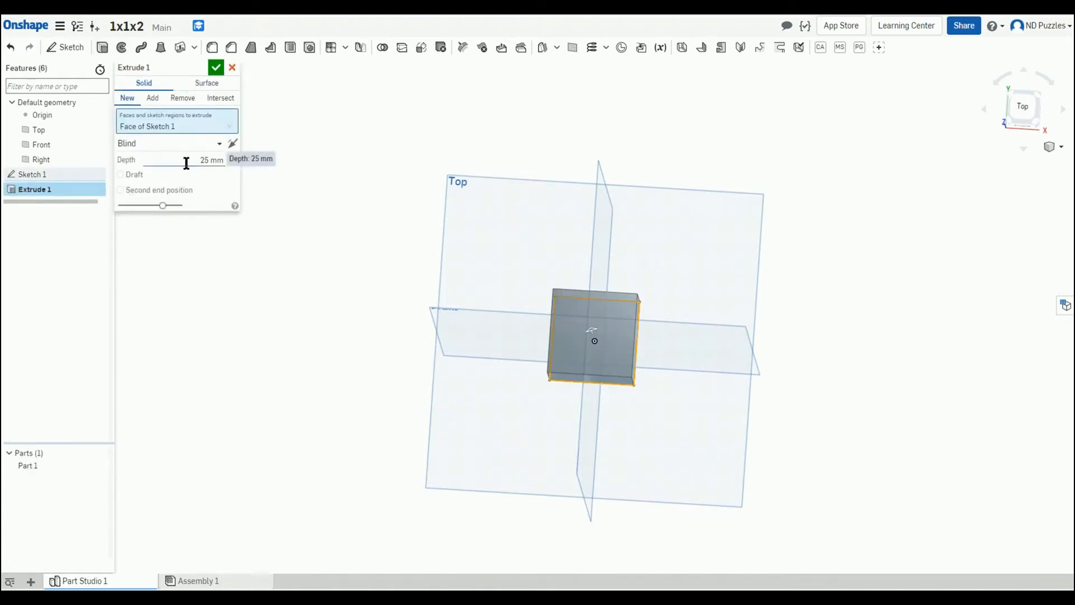
{"action": "right_click_drag", "start_coordinate": [379, 328], "coordinate": [264, 317]}
{"action": "left_click", "coordinate": [215, 67]}
Step: Edit the extrusion, setting its depth to 40 mm and changing its end condition
{"action": "right_click_drag", "start_coordinate": [314, 252], "coordinate": [397, 292]}
{"action": "double_click", "coordinate": [35, 189]}
{"action": "right_click_drag", "start_coordinate": [395, 381], "coordinate": [282, 402]}
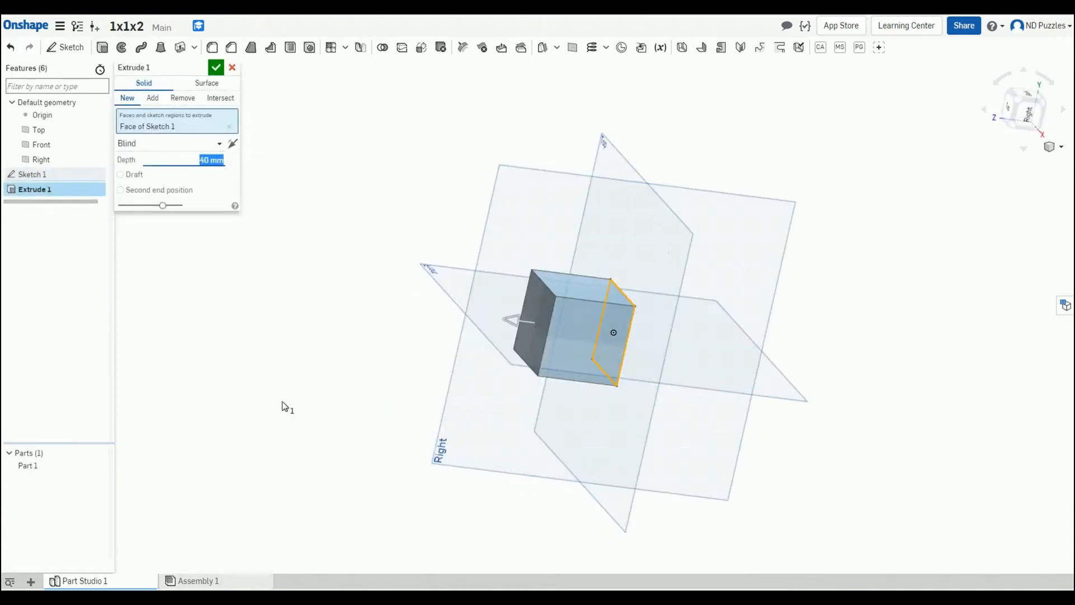
{"action": "left_click", "coordinate": [186, 145]}
{"action": "left_click", "coordinate": [148, 176]}
{"action": "left_click", "coordinate": [215, 67]}
Step: Apply the Multi-Surface custom feature to the cube, referencing the Front plane
{"action": "right_click_drag", "start_coordinate": [336, 280], "coordinate": [352, 310]}
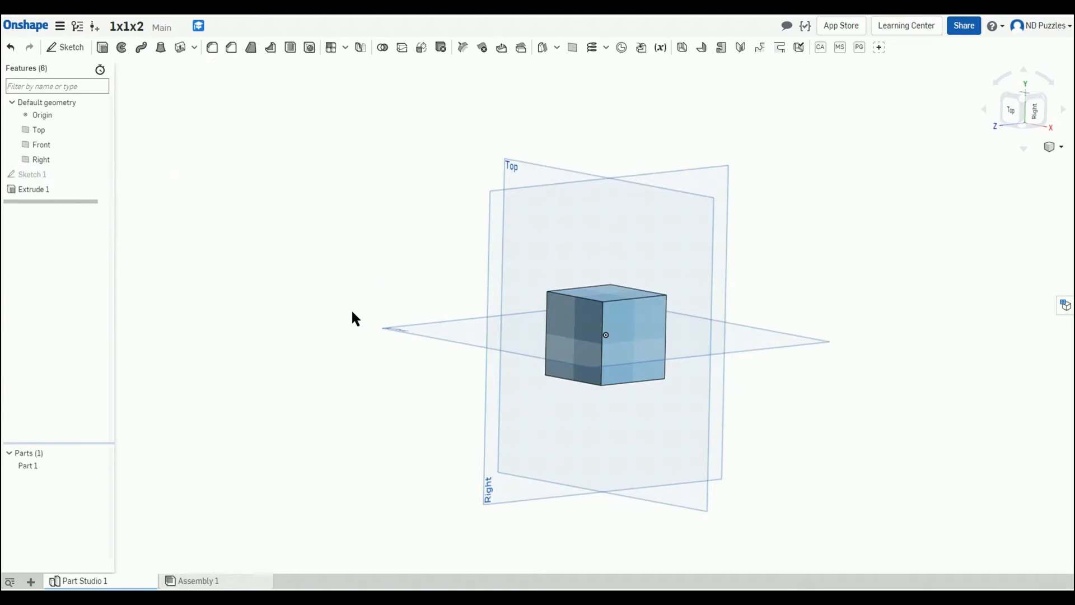
{"action": "right_click_drag", "start_coordinate": [237, 488], "coordinate": [846, 440]}
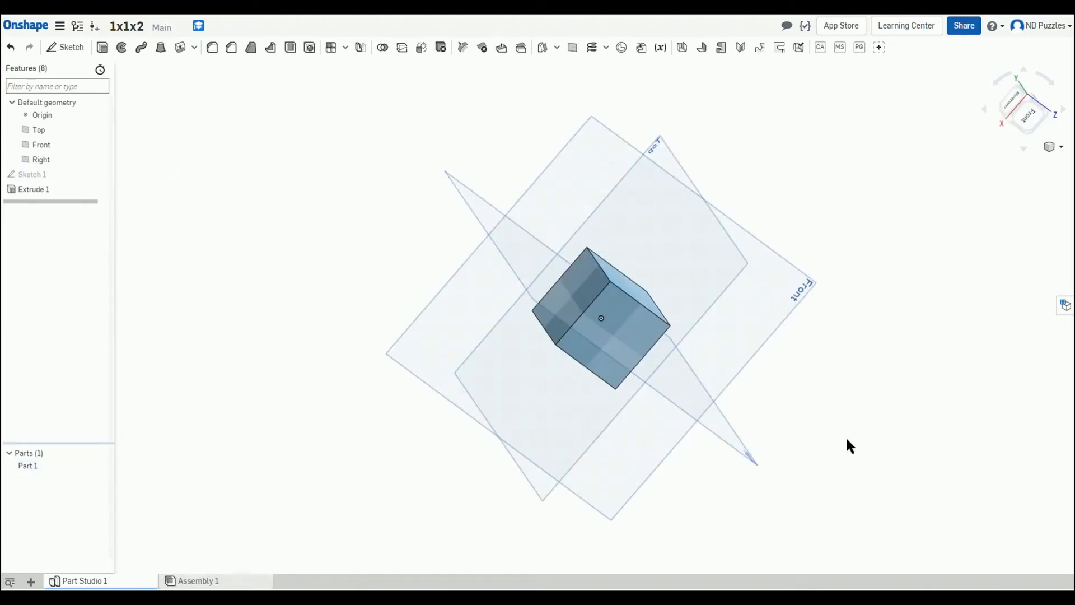
{"action": "right_click_drag", "start_coordinate": [847, 441], "coordinate": [806, 336]}
{"action": "left_click", "coordinate": [840, 47]}
{"action": "left_click", "coordinate": [613, 330]}
{"action": "left_click", "coordinate": [173, 117]}
{"action": "right_click_drag", "start_coordinate": [336, 224], "coordinate": [252, 196]}
{"action": "left_click", "coordinate": [41, 145]}
{"action": "left_click", "coordinate": [216, 67]}
{"action": "right_click_drag", "start_coordinate": [269, 140], "coordinate": [409, 292]}
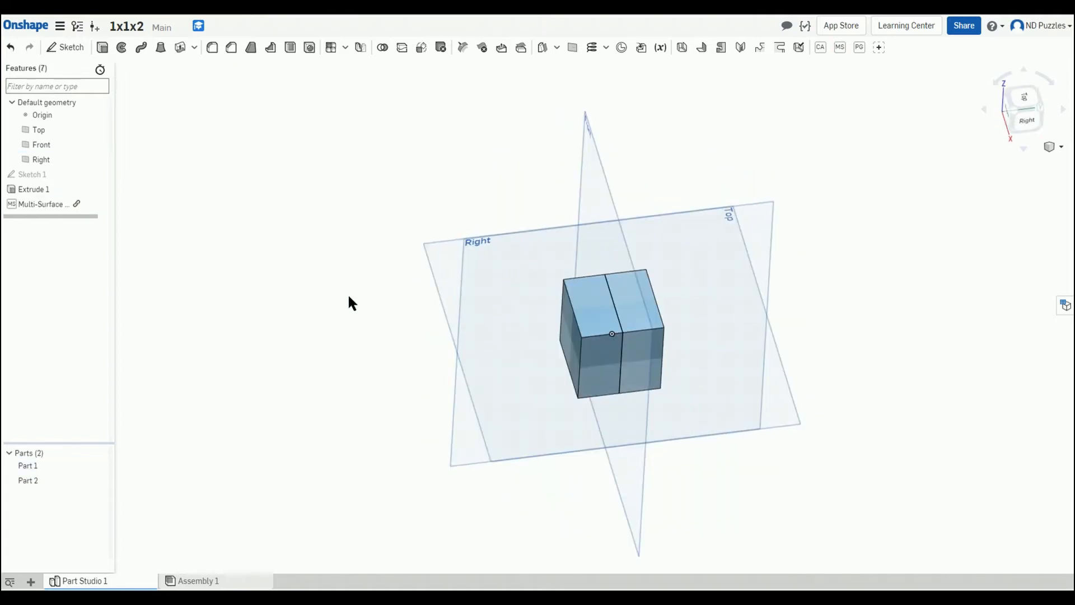
Step: Delete the Multi-Surface feature from the feature list
{"action": "left_click", "coordinate": [98, 467]}
{"action": "right_click_drag", "start_coordinate": [313, 314], "coordinate": [302, 342]}
{"action": "left_click", "coordinate": [99, 467]}
{"action": "right_click_drag", "start_coordinate": [426, 336], "coordinate": [373, 345]}
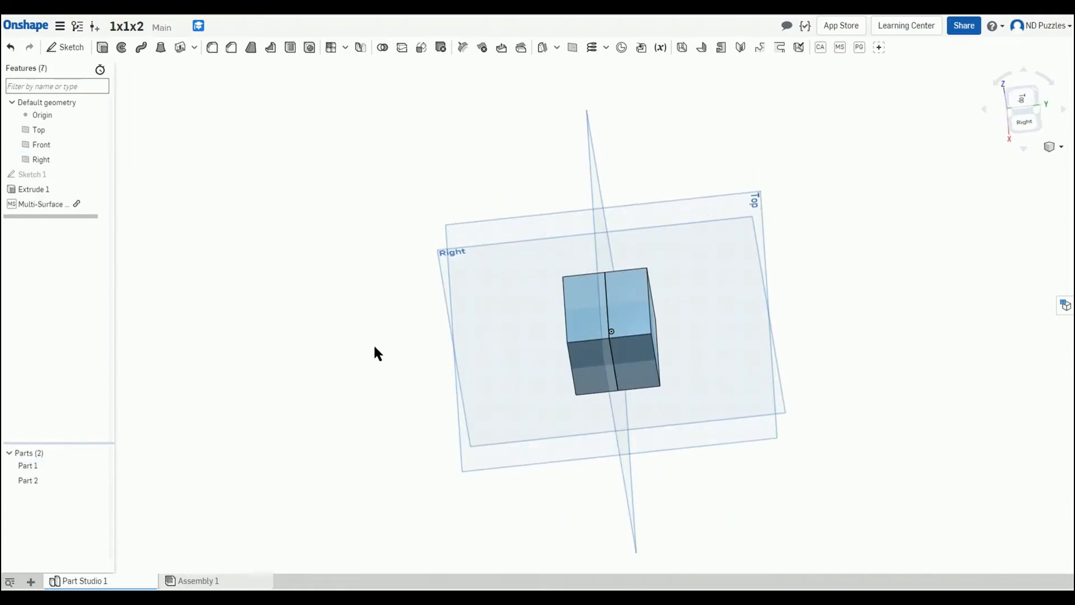
{"action": "left_click", "coordinate": [50, 205]}
{"action": "key", "text": "Delete"}
{"action": "right_click_drag", "start_coordinate": [269, 281], "coordinate": [336, 300]}
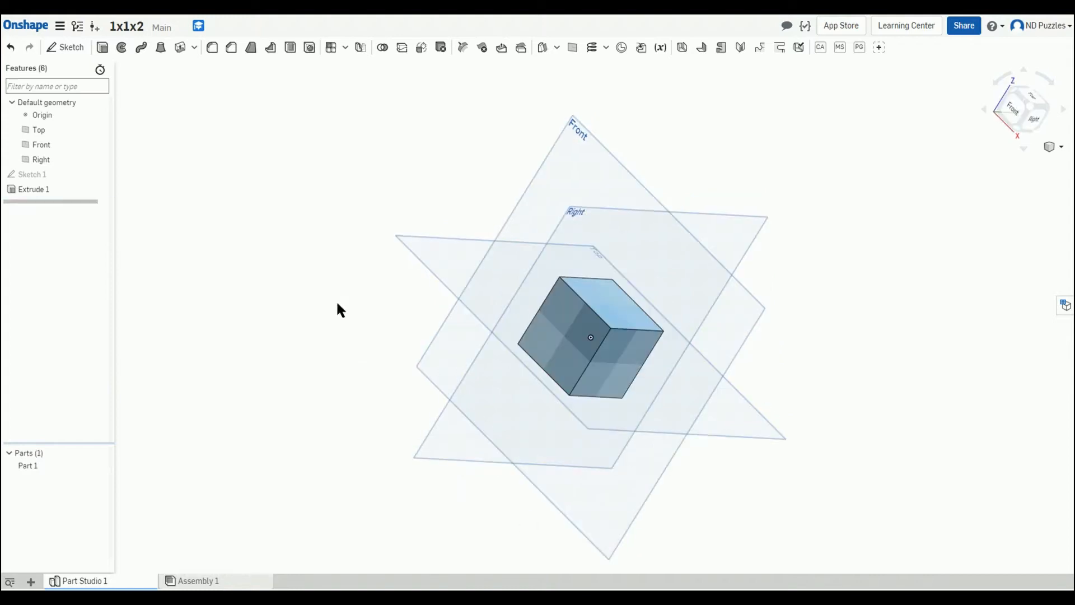
Step: Create a sketch on the Front plane and draw a vertical line upward from the origin
{"action": "left_click", "coordinate": [565, 142]}
{"action": "key", "text": "n"}
{"action": "left_click", "coordinate": [66, 49]}
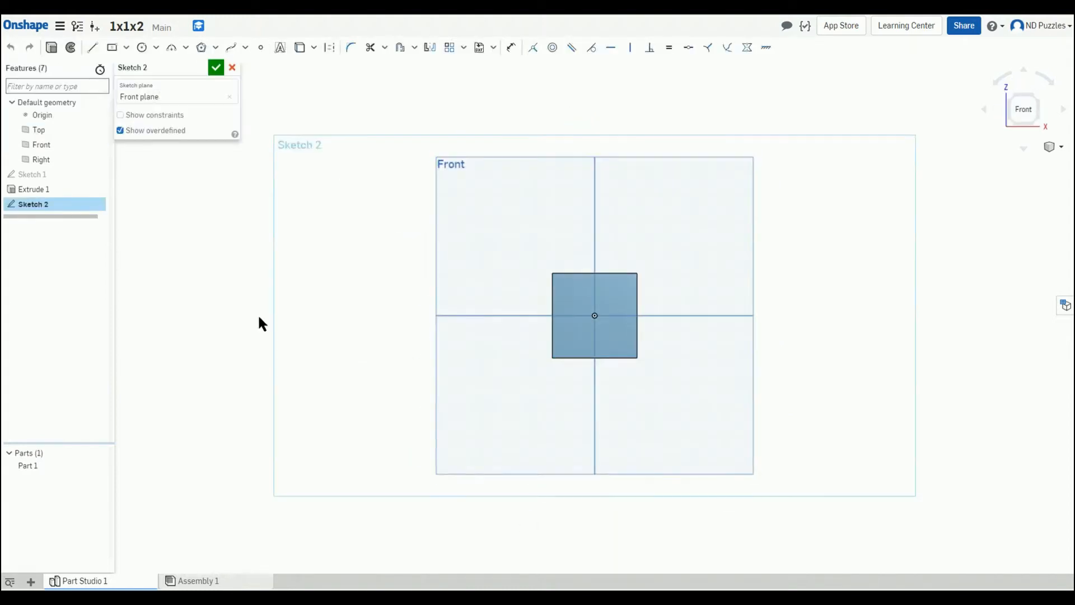
{"action": "left_click", "coordinate": [98, 55]}
{"action": "left_click", "coordinate": [595, 316]}
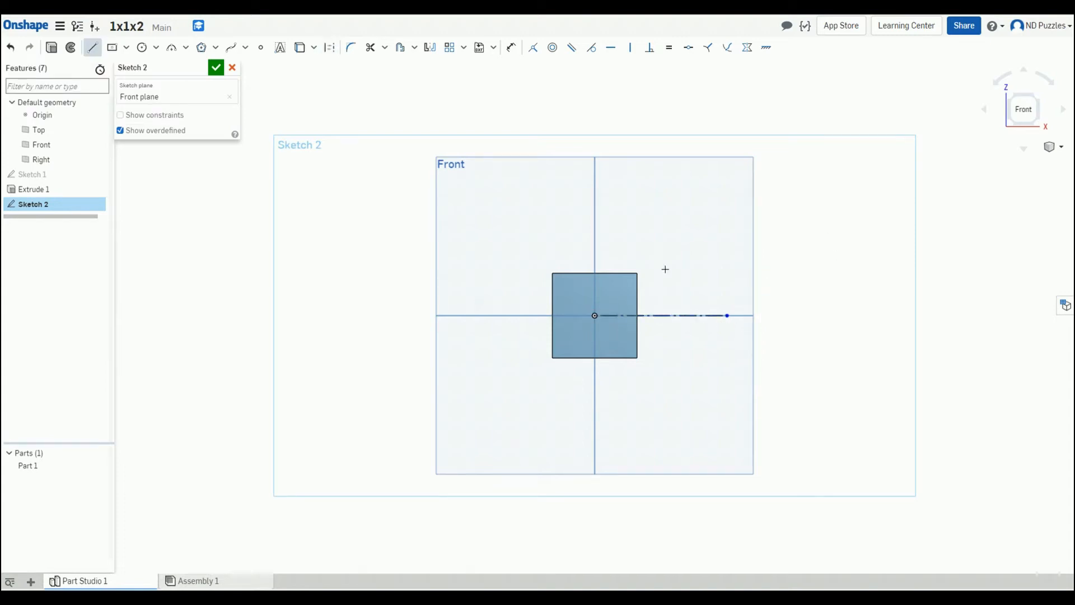
{"action": "scroll", "coordinate": [661, 280], "scroll_direction": "up", "scroll_amount": 5}
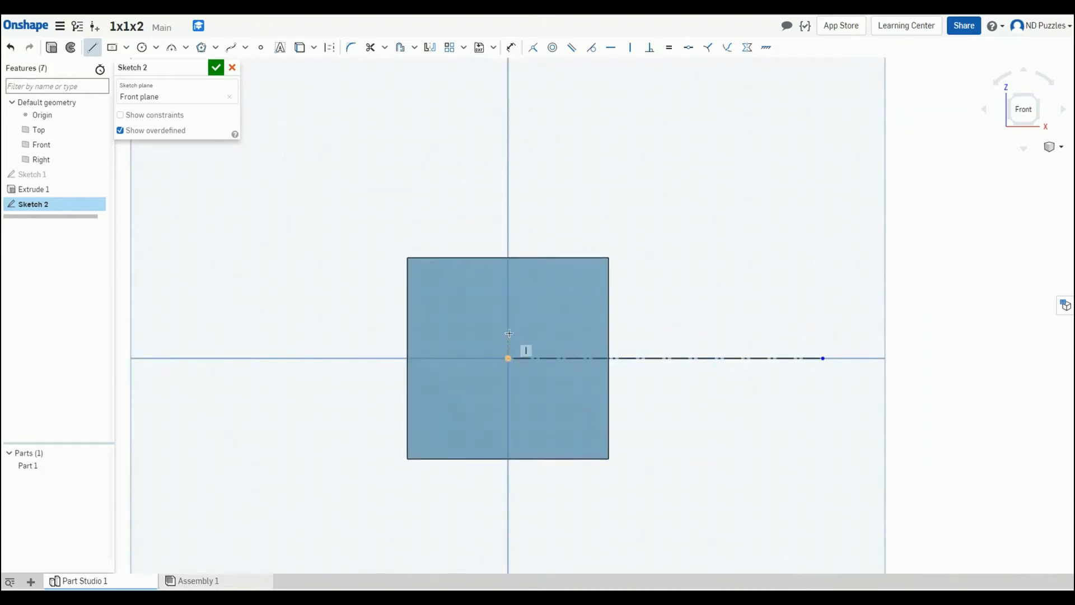
{"action": "left_click", "coordinate": [508, 358]}
{"action": "left_click", "coordinate": [508, 127]}
{"action": "key", "text": "Escape"}
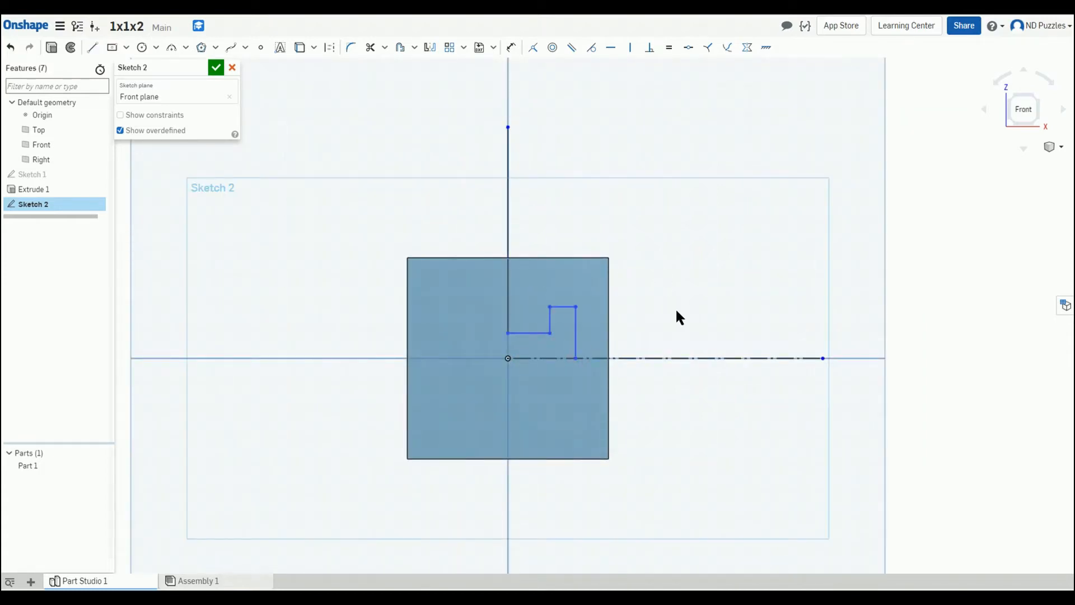
Step: Finish the Front-plane sketch
{"action": "right_click_drag", "start_coordinate": [678, 311], "coordinate": [813, 321]}
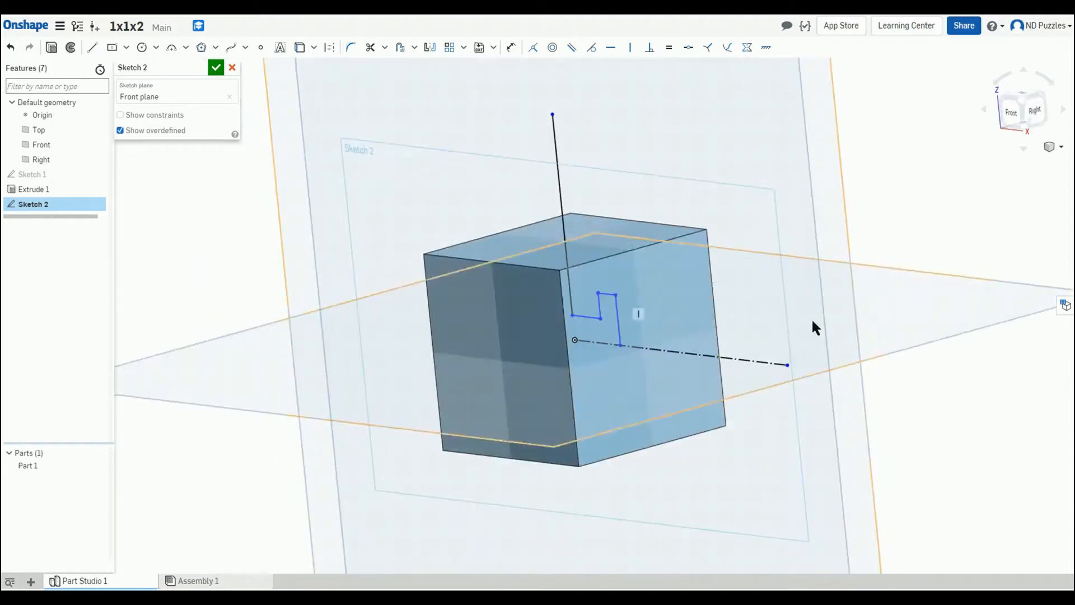
{"action": "key", "text": "n"}
{"action": "left_click", "coordinate": [215, 67]}
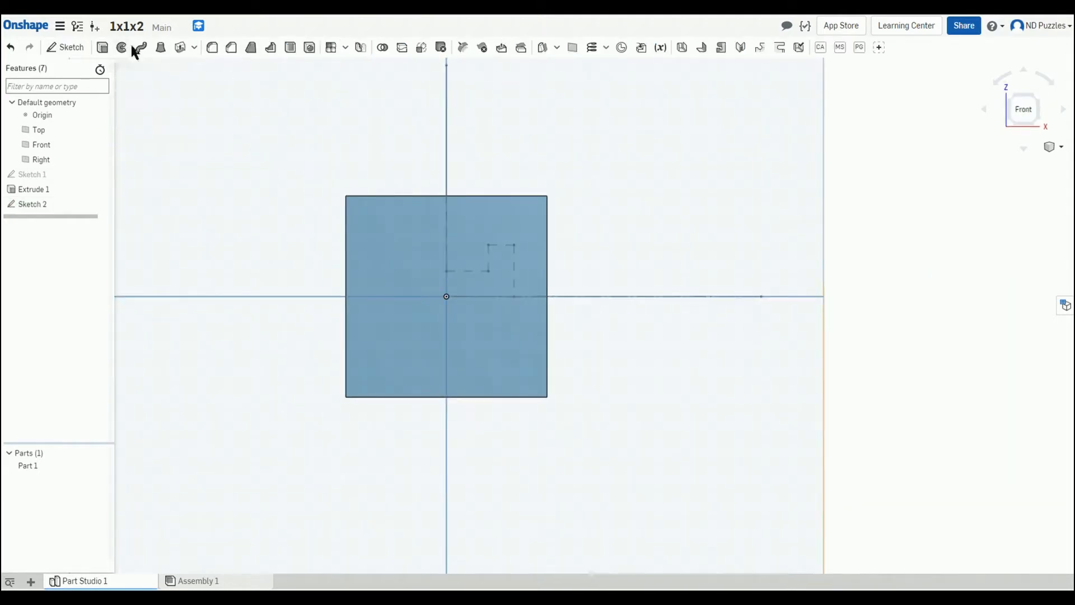
Step: Revolve the stepped profile as a surface around the horizontal axis line
{"action": "left_click", "coordinate": [122, 47]}
{"action": "left_click", "coordinate": [206, 83]}
{"action": "left_click", "coordinate": [176, 177]}
{"action": "left_click", "coordinate": [596, 296]}
{"action": "left_click", "coordinate": [216, 68]}
Step: Split the cube part using the revolved surface as the splitting tool
{"action": "right_click_drag", "start_coordinate": [325, 188], "coordinate": [171, 304]}
{"action": "left_click", "coordinate": [104, 466]}
{"action": "right_click_drag", "start_coordinate": [179, 390], "coordinate": [220, 364]}
{"action": "left_click", "coordinate": [401, 47]}
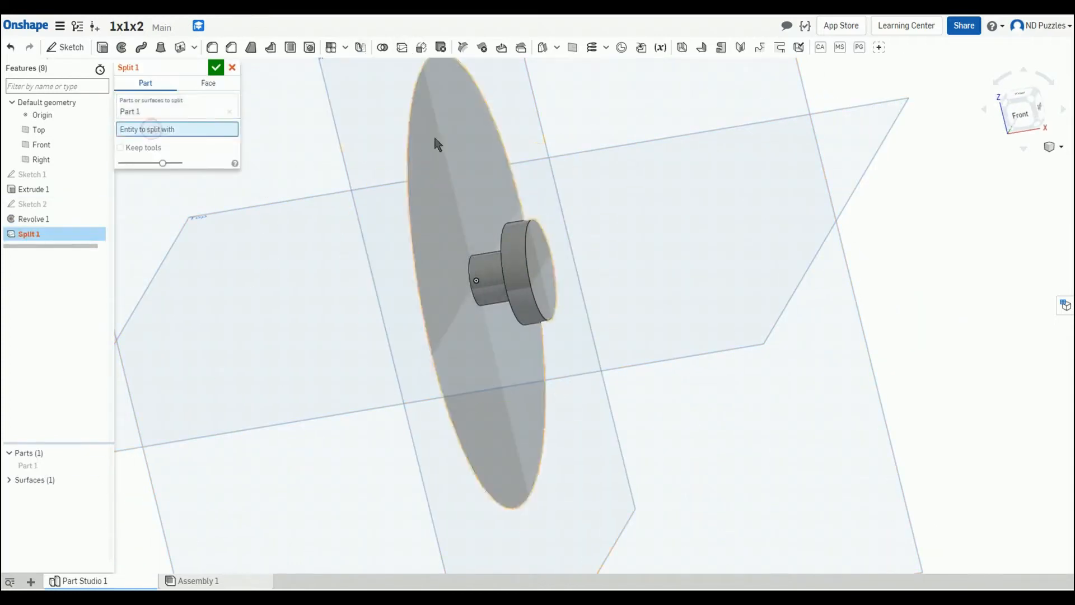
{"action": "left_click", "coordinate": [435, 137]}
{"action": "key", "text": "Return"}
Step: Hide the second part to inspect the split geometry
{"action": "left_click", "coordinate": [102, 481]}
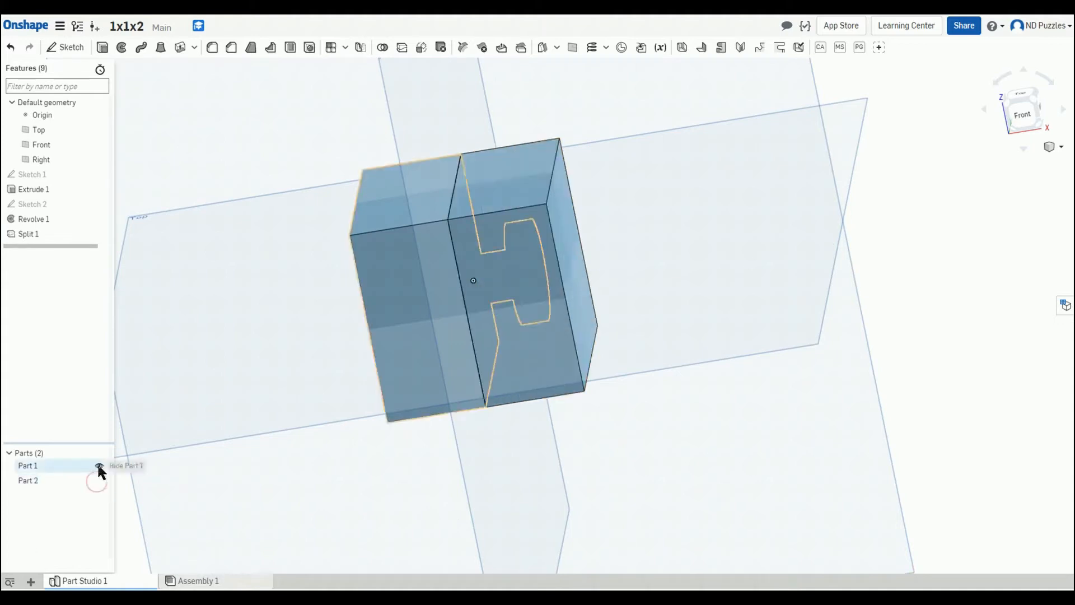
{"action": "left_click", "coordinate": [102, 480]}
{"action": "right_click_drag", "start_coordinate": [958, 311], "coordinate": [914, 320]}
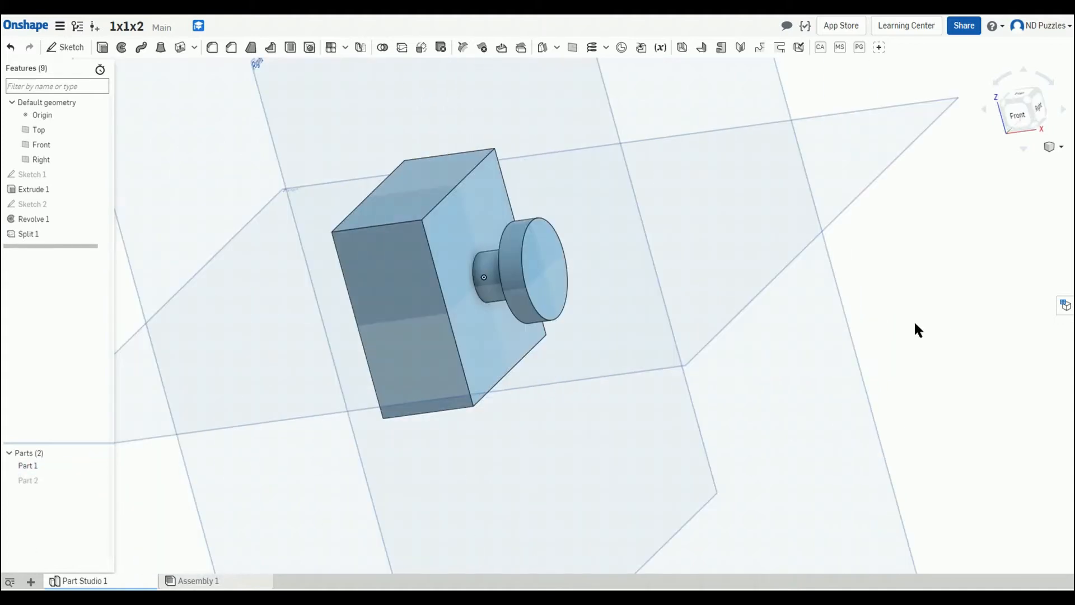
Step: Edit the Front-plane sketch and dimension the stepped profile's offsets from the axis
{"action": "double_click", "coordinate": [59, 174]}
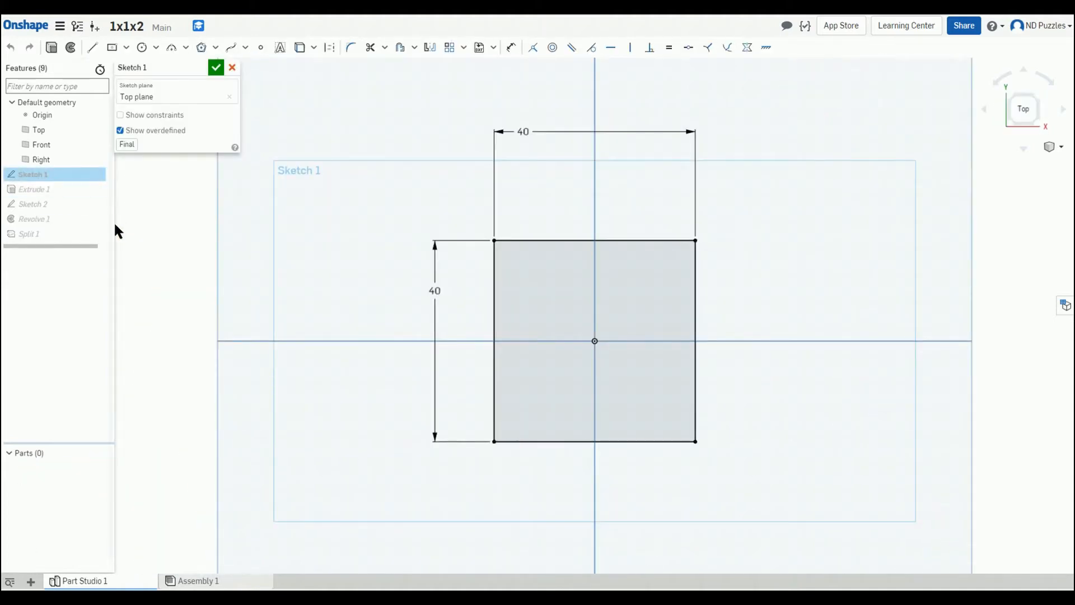
{"action": "double_click", "coordinate": [60, 204]}
{"action": "key", "text": "u"}
{"action": "left_click", "coordinate": [457, 433]}
{"action": "left_click", "coordinate": [461, 317]}
{"action": "left_click", "coordinate": [479, 419]}
{"action": "left_click", "coordinate": [597, 410]}
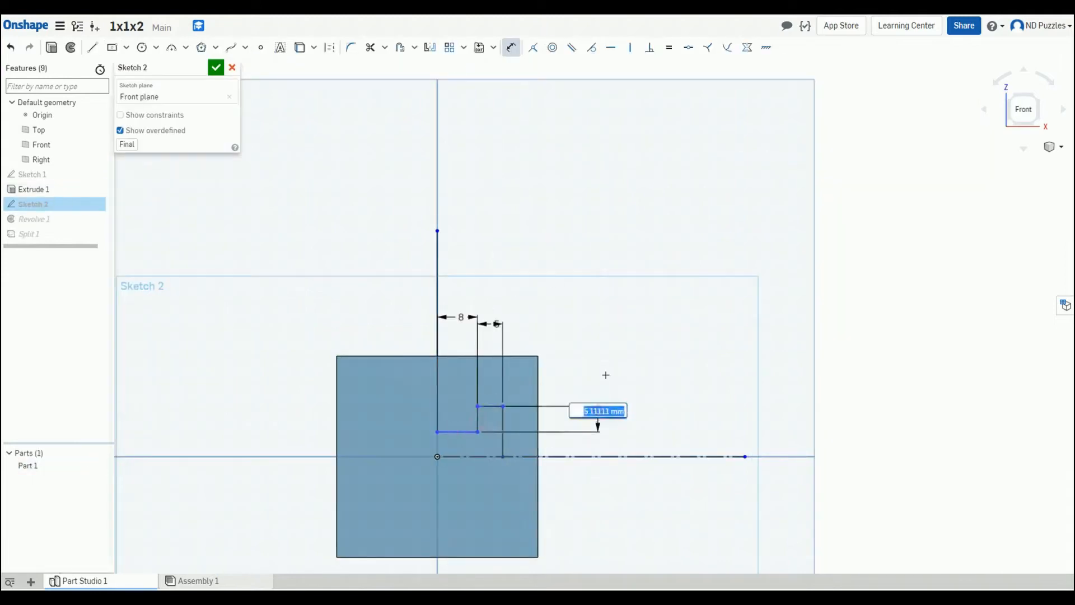
{"action": "left_click", "coordinate": [504, 431]}
{"action": "left_click", "coordinate": [629, 413]}
{"action": "left_click", "coordinate": [216, 68]}
Step: Hide the planes and the second part to view the remaining split part
{"action": "right_click_drag", "start_coordinate": [852, 278], "coordinate": [863, 275]}
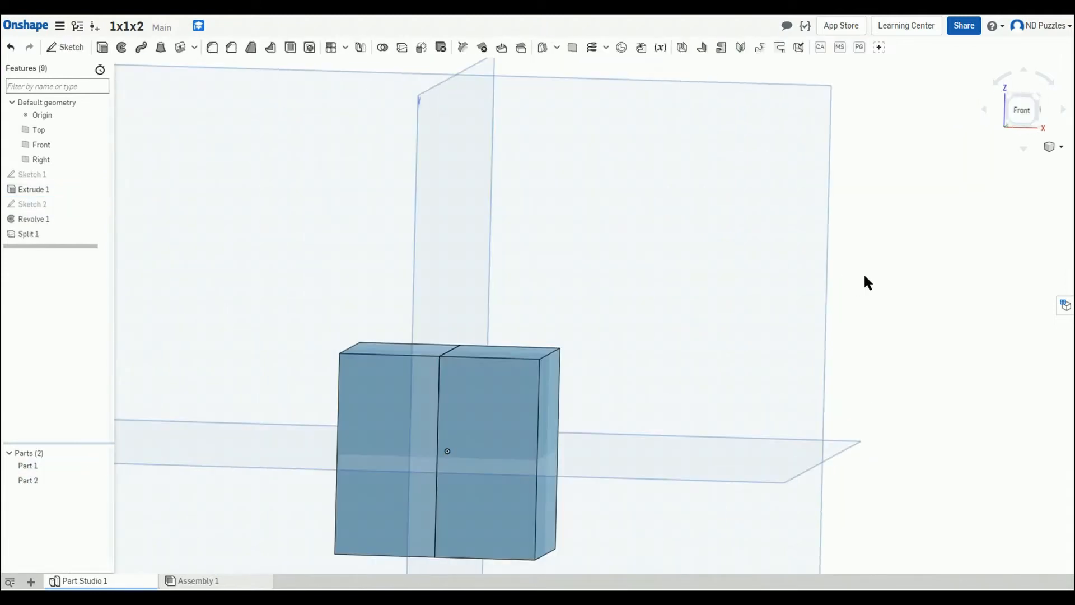
{"action": "middle_click_drag", "start_coordinate": [738, 341], "coordinate": [811, 243]}
{"action": "key", "text": "p"}
{"action": "left_click", "coordinate": [104, 480]}
{"action": "mouse_move", "coordinate": [331, 418]}
{"action": "right_mouse_down"}
{"action": "mouse_move", "coordinate": [281, 428]}
{"action": "mouse_move", "coordinate": [330, 415]}
{"action": "right_mouse_up"}
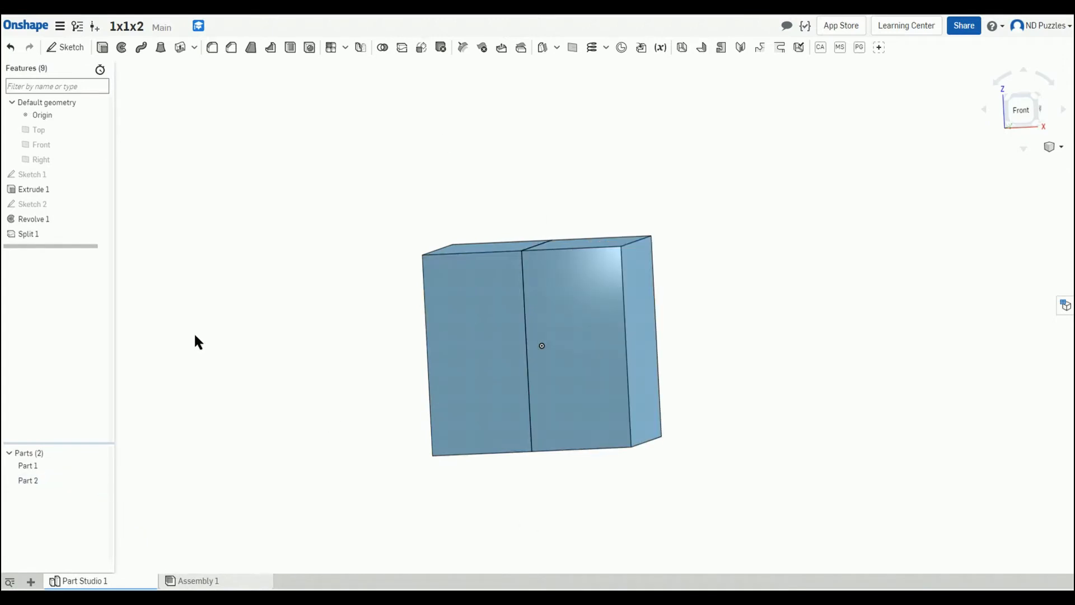
{"action": "right_click_drag", "start_coordinate": [196, 341], "coordinate": [288, 398]}
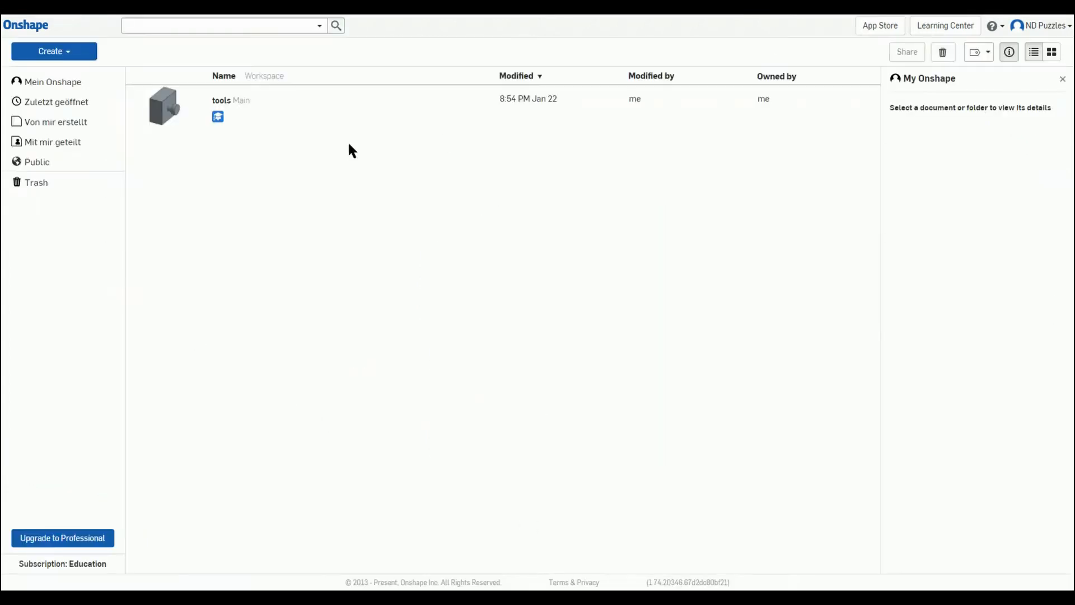
Step: Create a new document named 1x1x2
{"action": "left_click", "coordinate": [84, 56]}
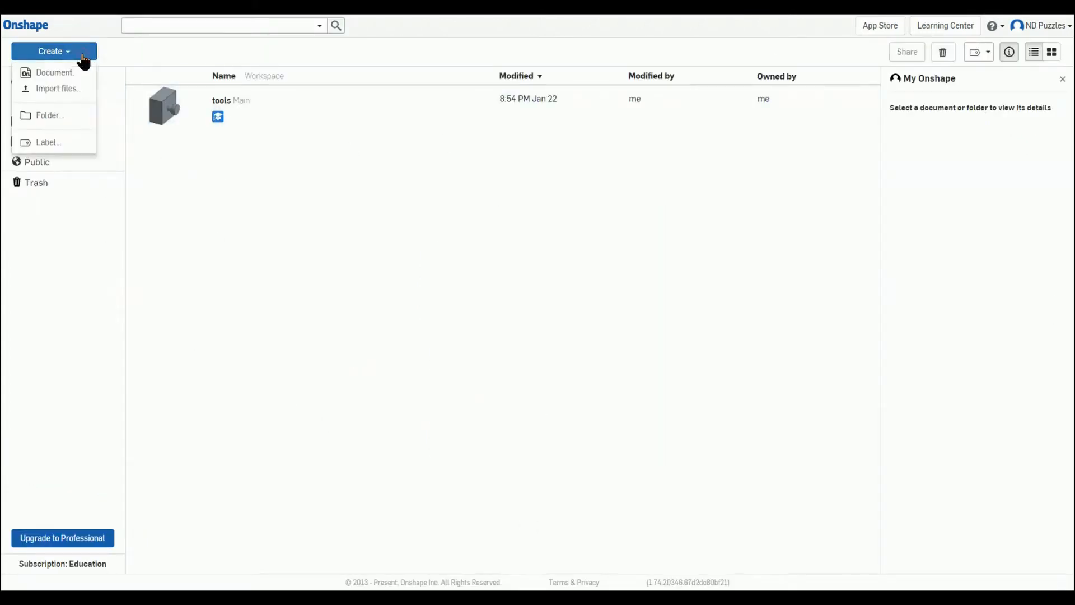
{"action": "left_click", "coordinate": [54, 73]}
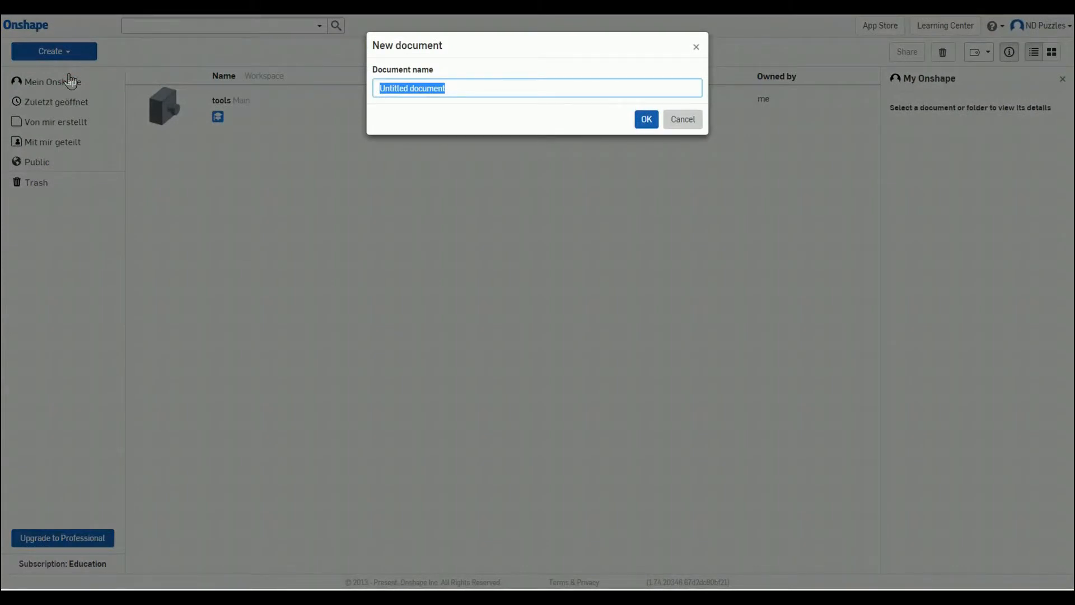
{"action": "type", "text": "1"}
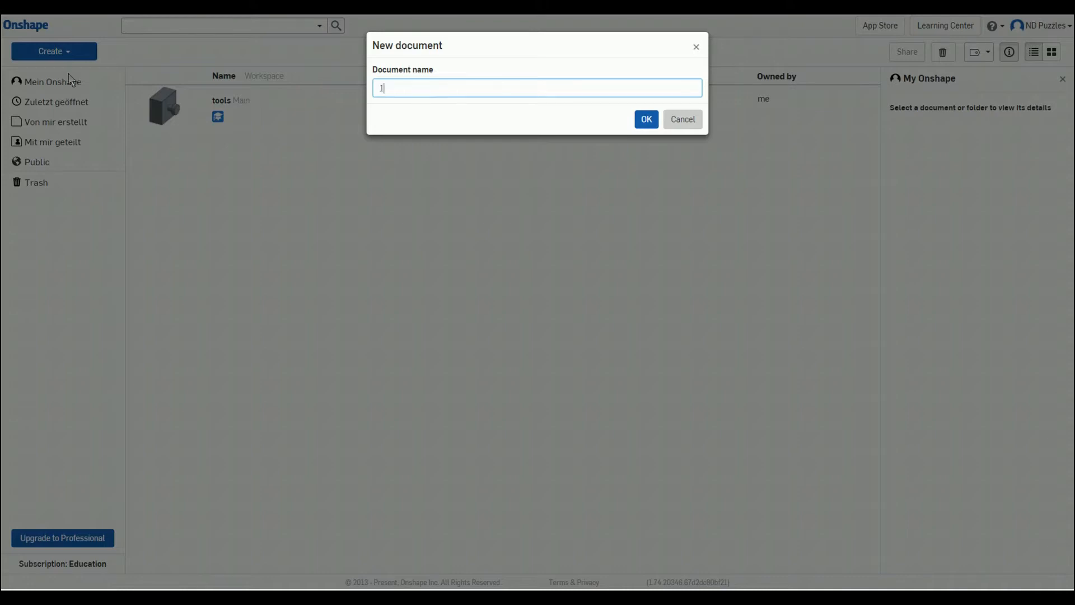
{"action": "type", "text": "x1x"}
{"action": "type", "text": "1"}
{"action": "key", "text": "Return"}
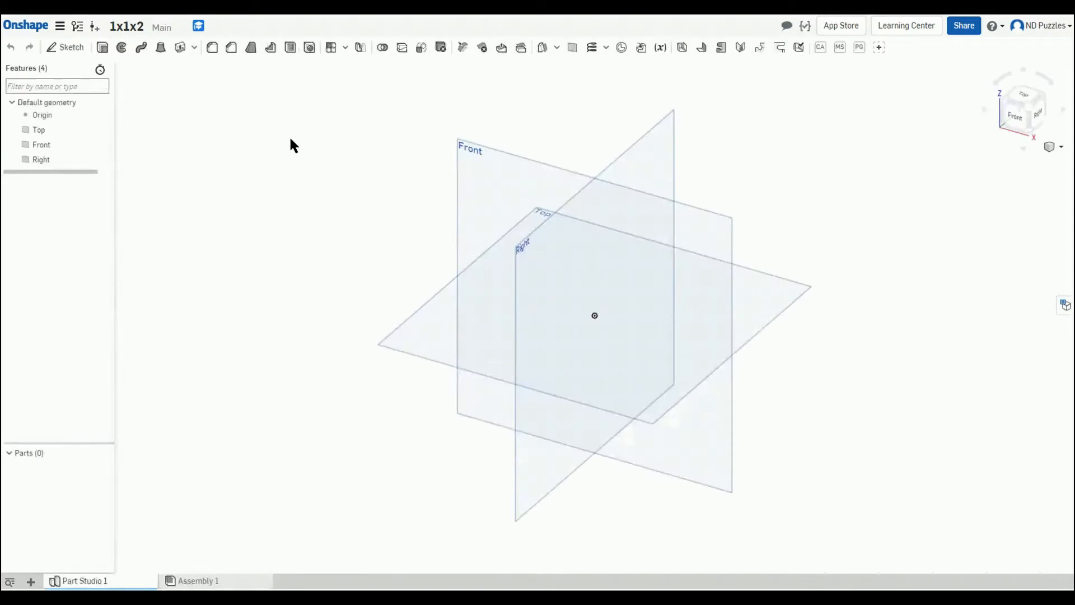
{"action": "left_click", "coordinate": [464, 174]}
{"action": "left_click", "coordinate": [405, 346]}
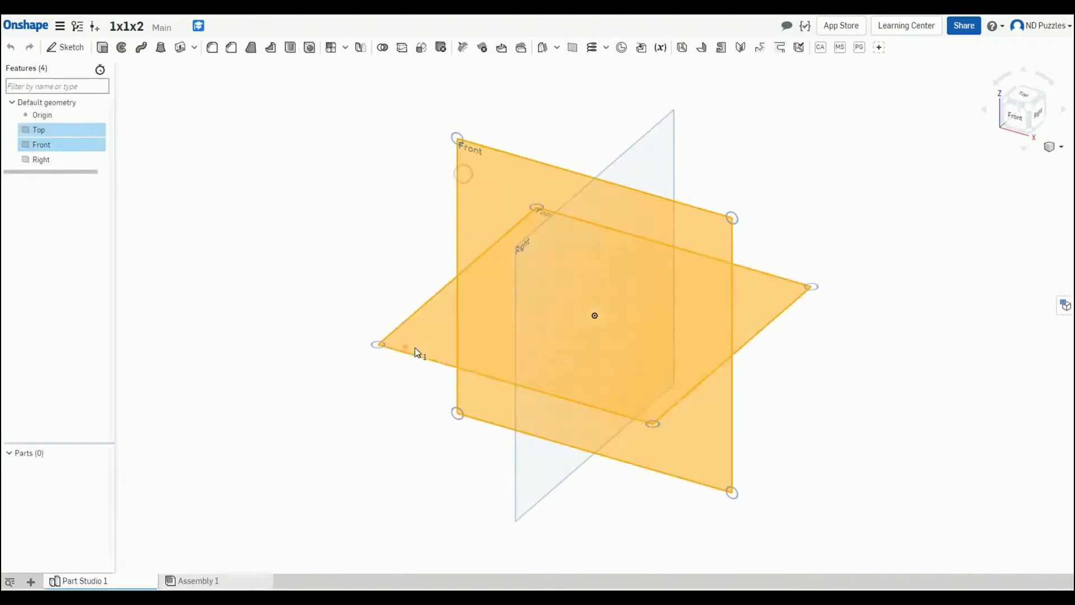
{"action": "left_click", "coordinate": [556, 347]}
{"action": "left_click", "coordinate": [320, 438]}
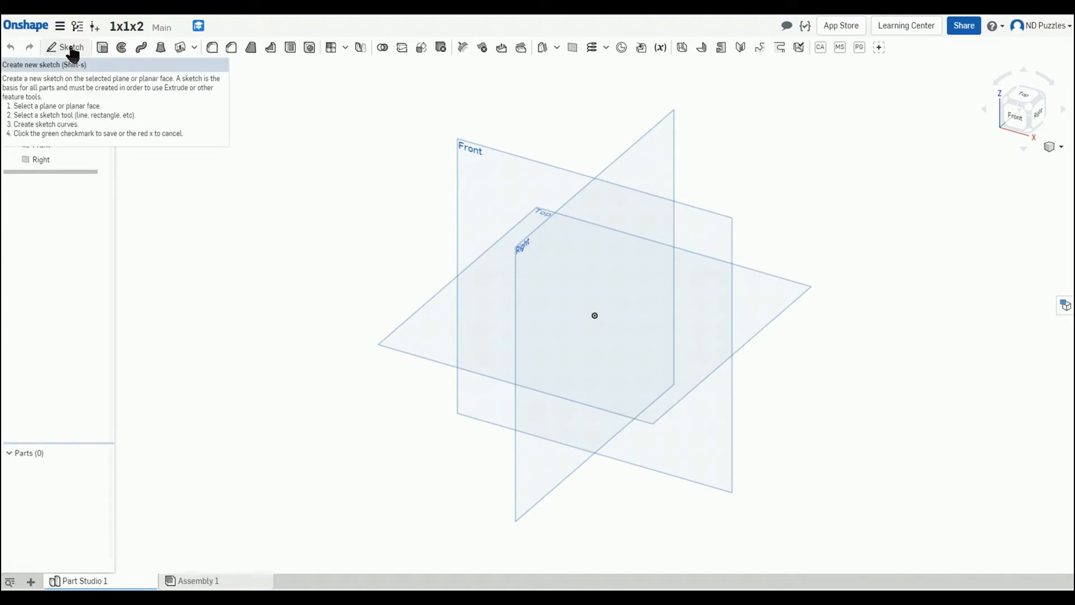
Step: Start a sketch on the Top plane and draw a center-point rectangle from the origin, about 73 by 64 mm
{"action": "left_click", "coordinate": [71, 50]}
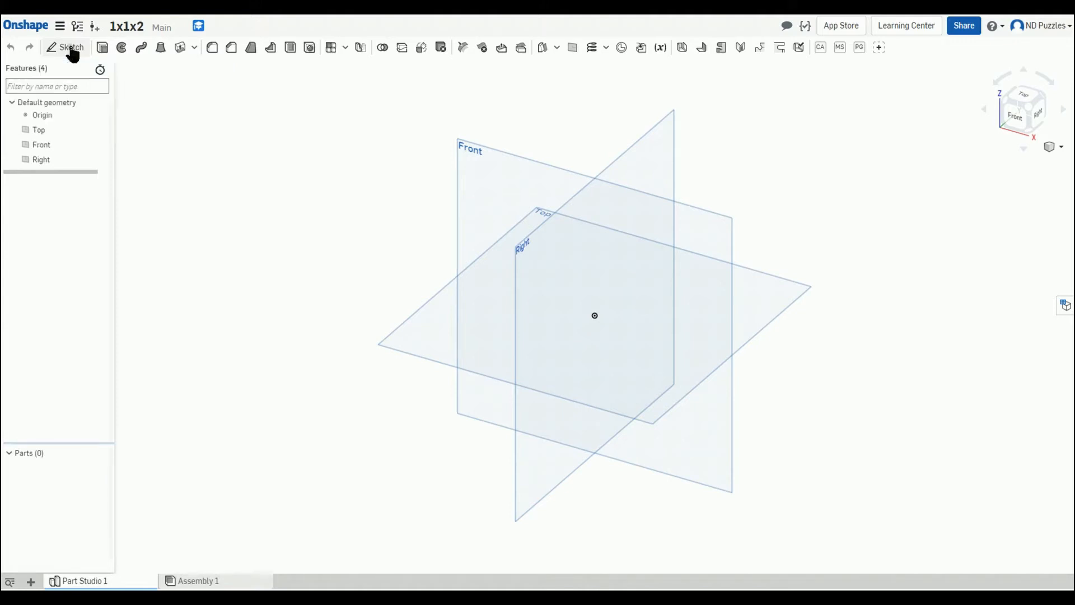
{"action": "left_click", "coordinate": [415, 319]}
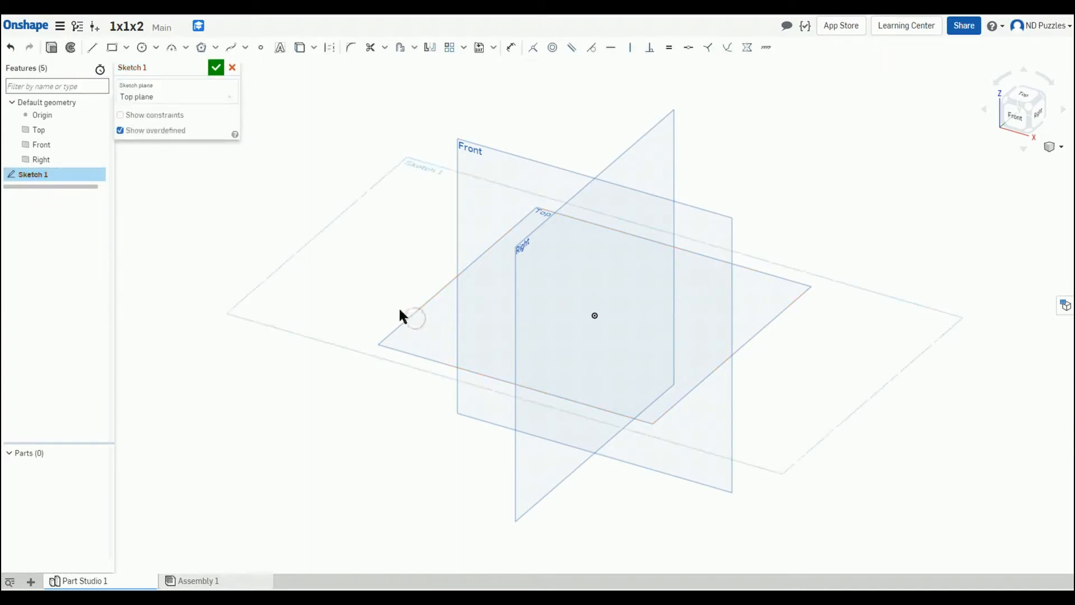
{"action": "key", "text": "n"}
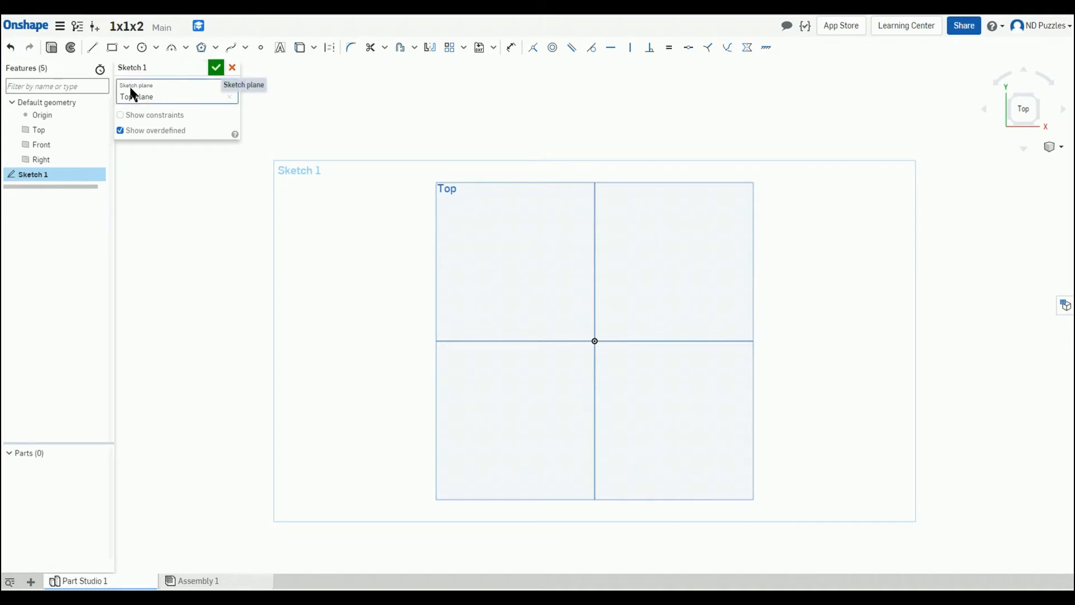
{"action": "left_click", "coordinate": [127, 49]}
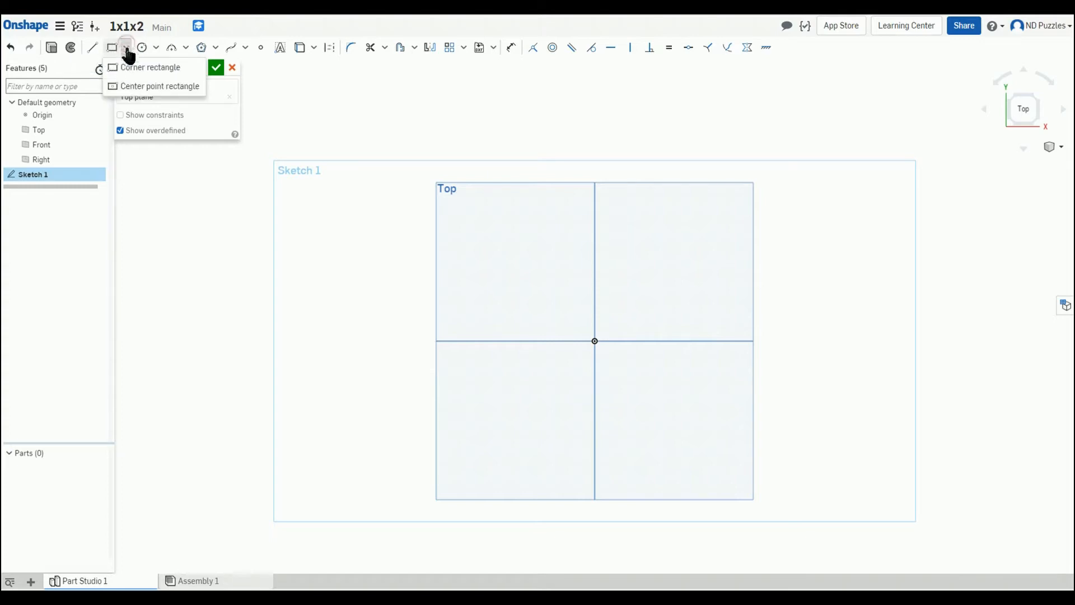
{"action": "left_click", "coordinate": [139, 89]}
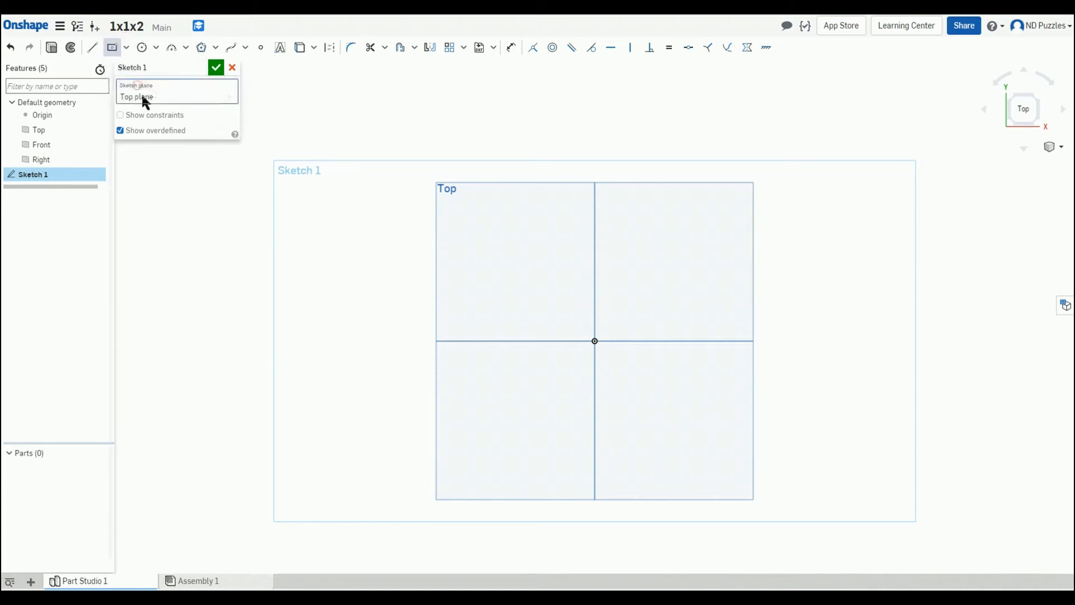
{"action": "left_click", "coordinate": [595, 340]}
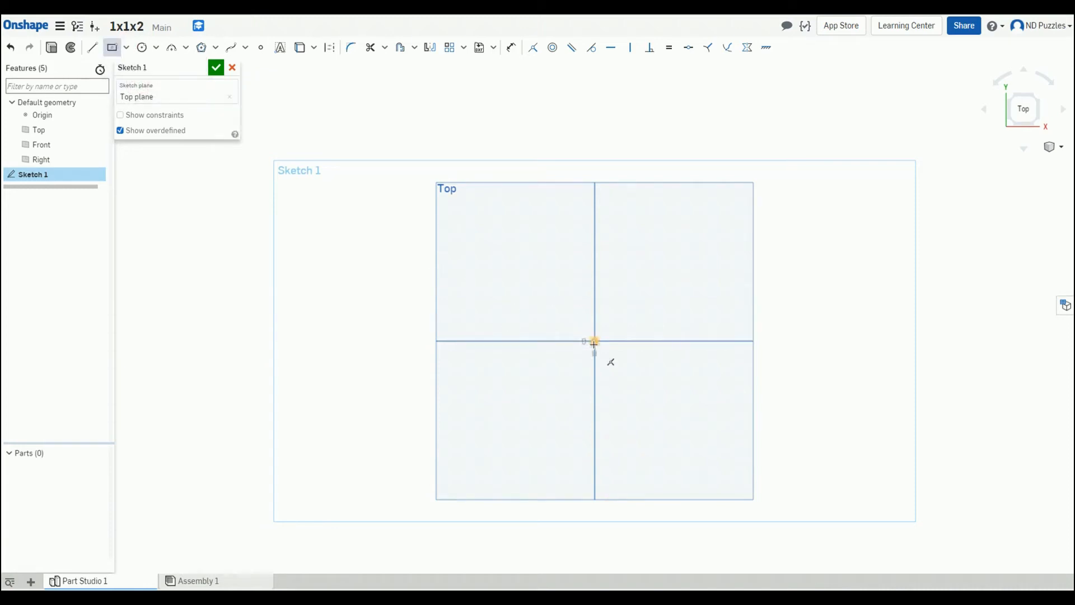
{"action": "left_click", "coordinate": [517, 272]}
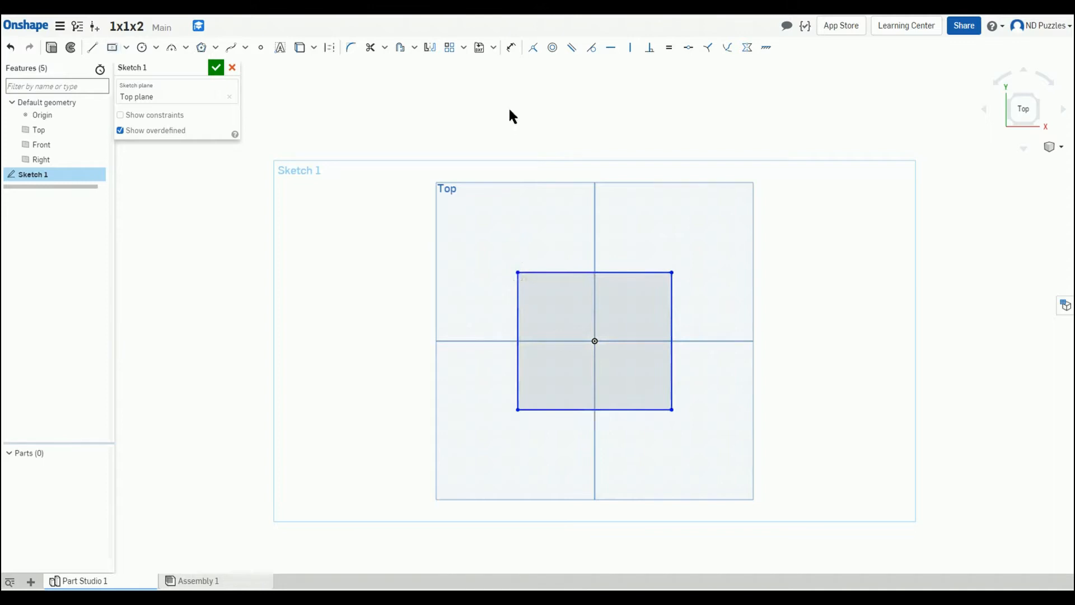
Step: Dimension the rectangle to 40 mm wide and 40 mm tall, then finish the sketch
{"action": "left_click", "coordinate": [511, 47]}
{"action": "left_click", "coordinate": [541, 272]}
{"action": "left_click", "coordinate": [540, 228]}
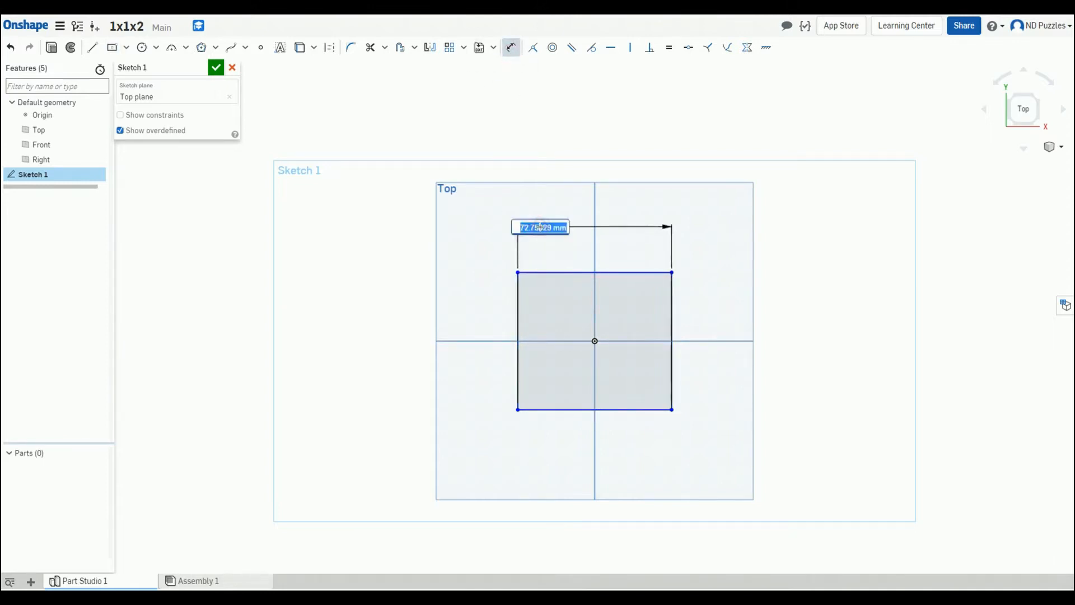
{"action": "type", "text": "40"}
{"action": "key", "text": "Return"}
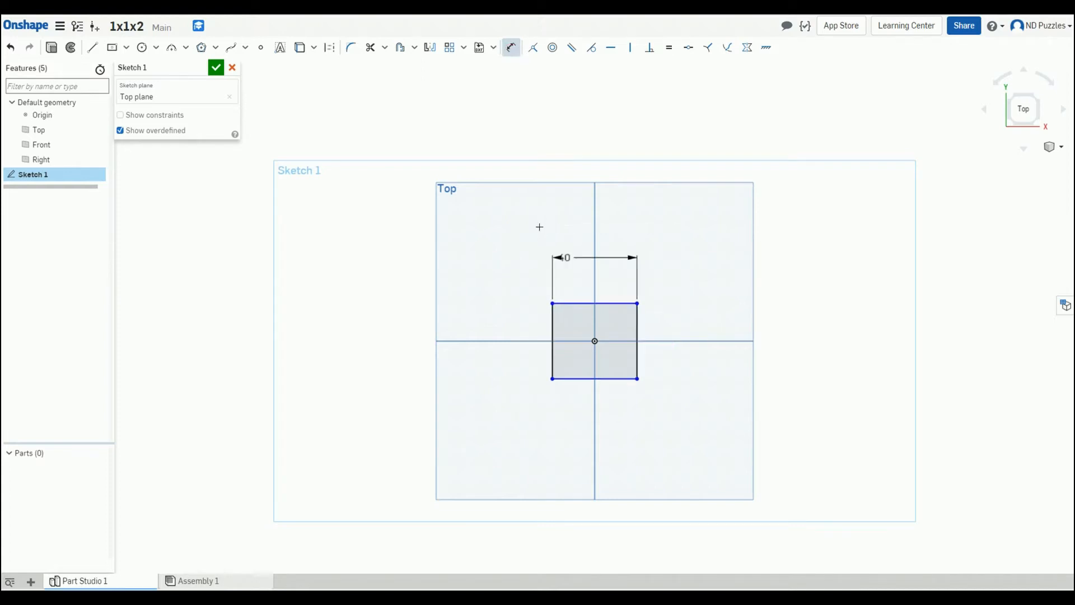
{"action": "left_click", "coordinate": [552, 331]}
{"action": "left_click", "coordinate": [528, 323]}
{"action": "type", "text": "40"}
{"action": "key", "text": "Return"}
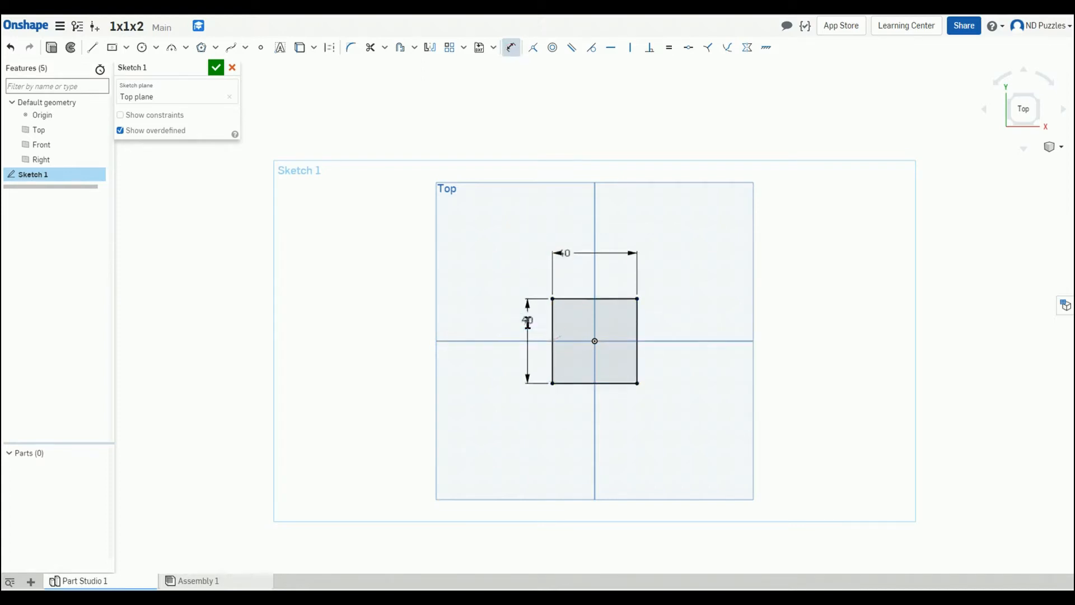
{"action": "left_click", "coordinate": [215, 67]}
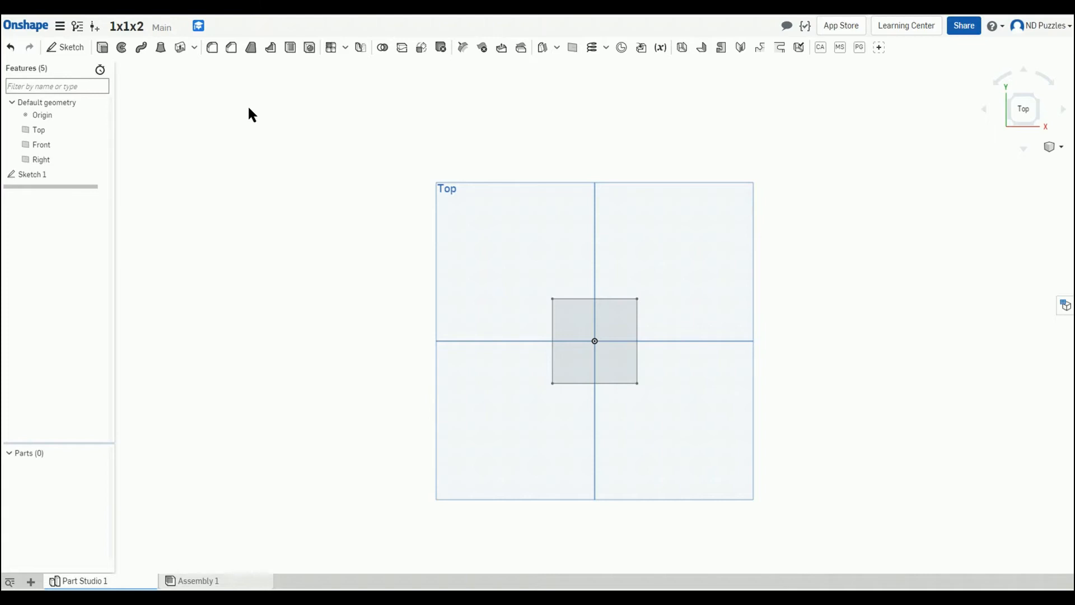
{"action": "mouse_move", "coordinate": [866, 267]}
{"action": "right_mouse_down"}
{"action": "mouse_move", "coordinate": [807, 286]}
{"action": "mouse_move", "coordinate": [780, 315]}
{"action": "mouse_move", "coordinate": [869, 264]}
{"action": "mouse_move", "coordinate": [738, 246]}
{"action": "right_mouse_up"}
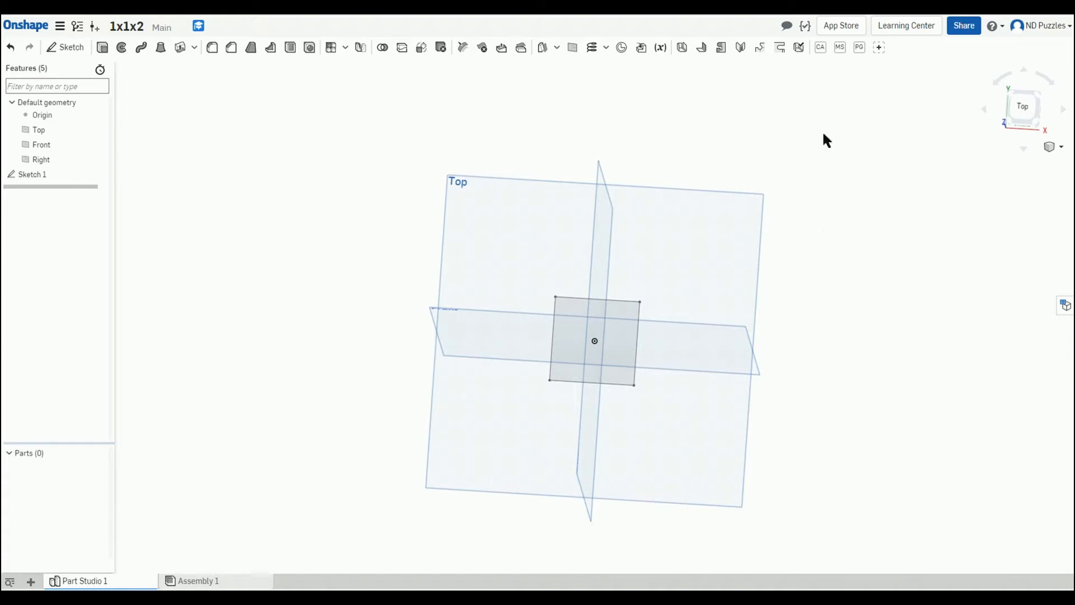
{"action": "left_click", "coordinate": [121, 48]}
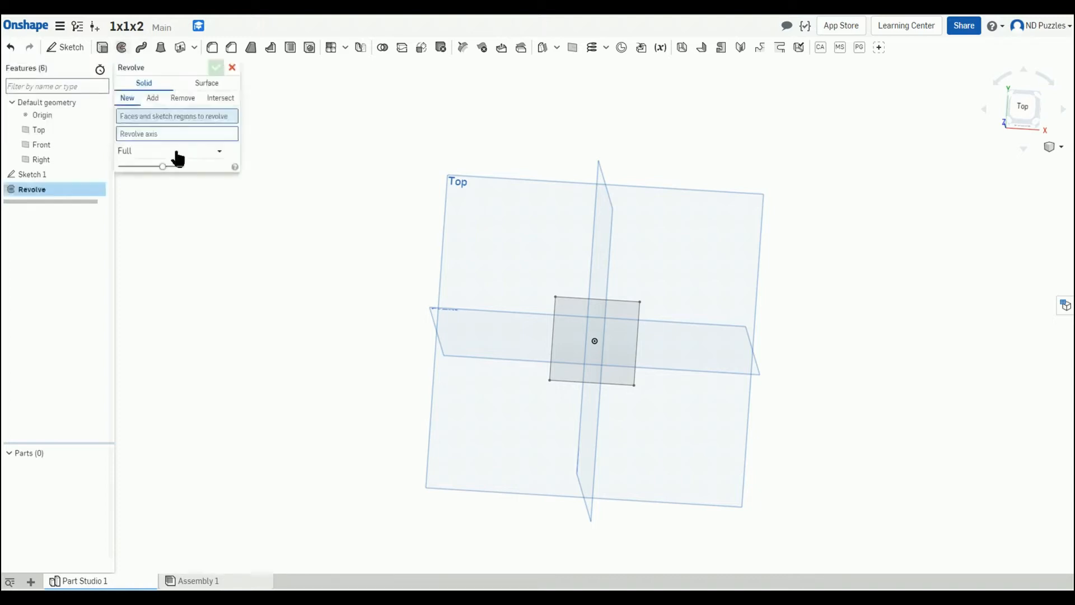
{"action": "left_click", "coordinate": [566, 316]}
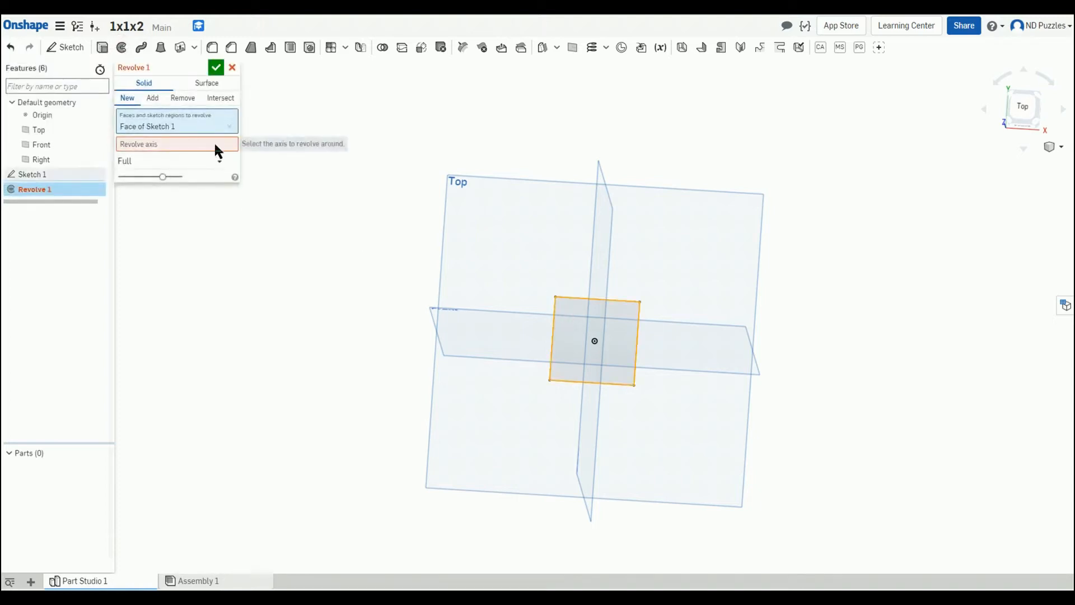
{"action": "left_click", "coordinate": [233, 67]}
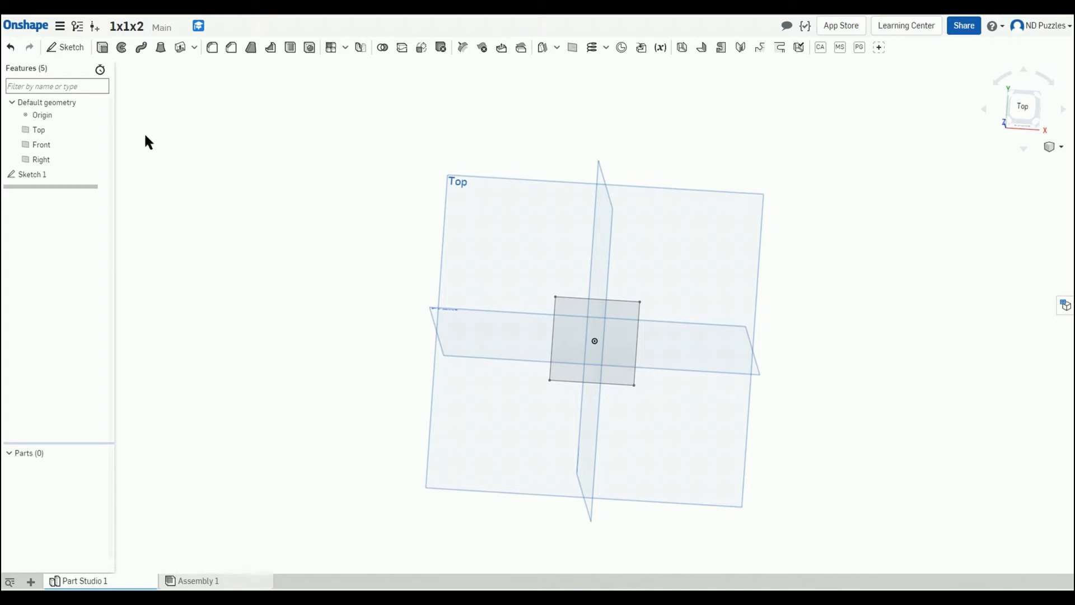
Step: Extrude the square sketch face as a new solid at the default 25 mm depth
{"action": "left_click", "coordinate": [103, 47]}
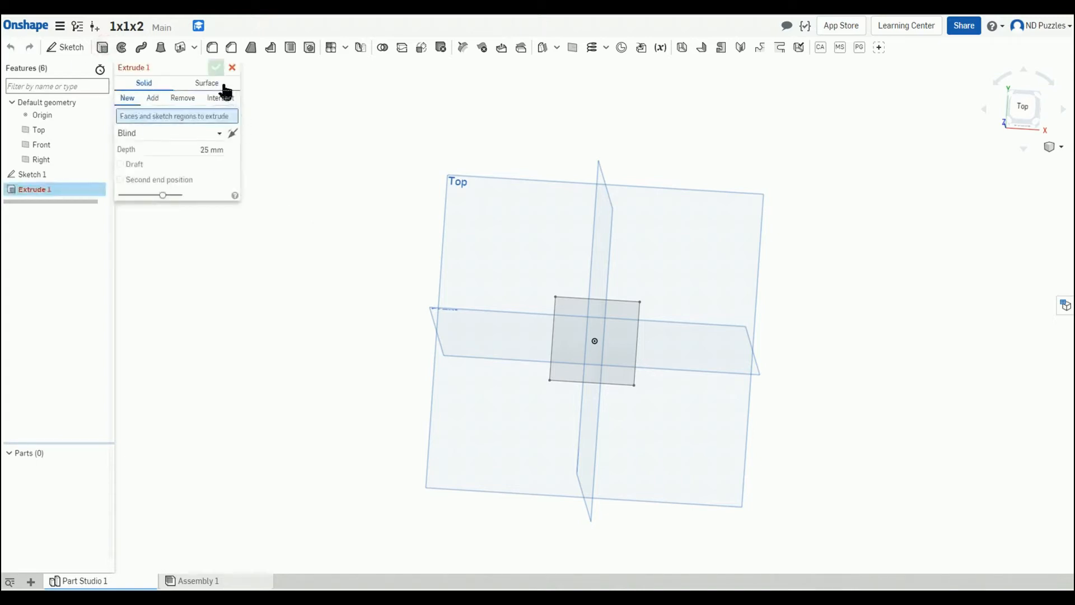
{"action": "left_click", "coordinate": [568, 331]}
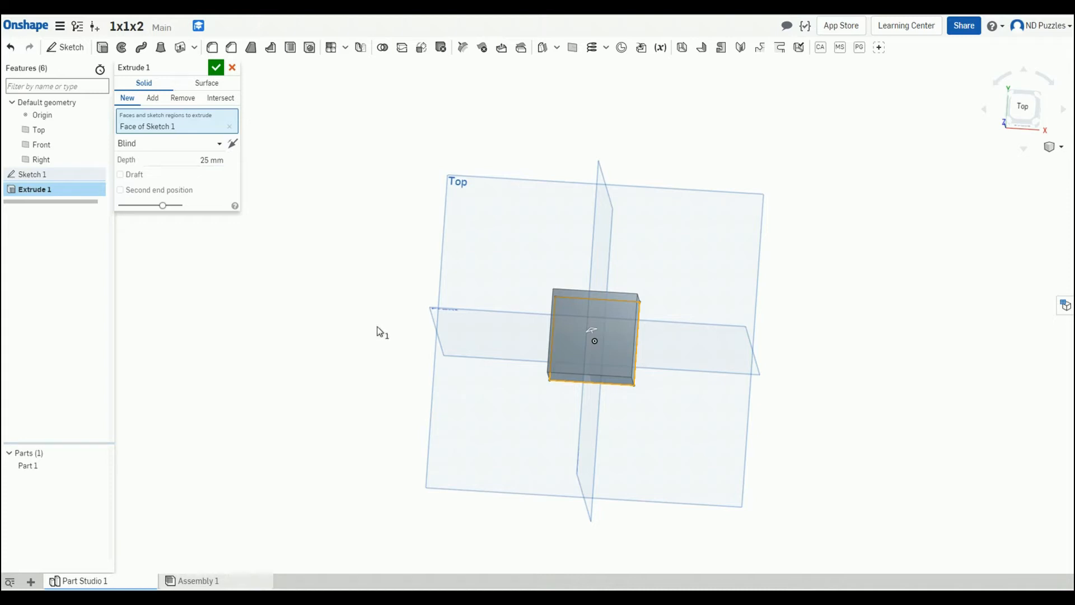
{"action": "right_click_drag", "start_coordinate": [377, 331], "coordinate": [261, 317]}
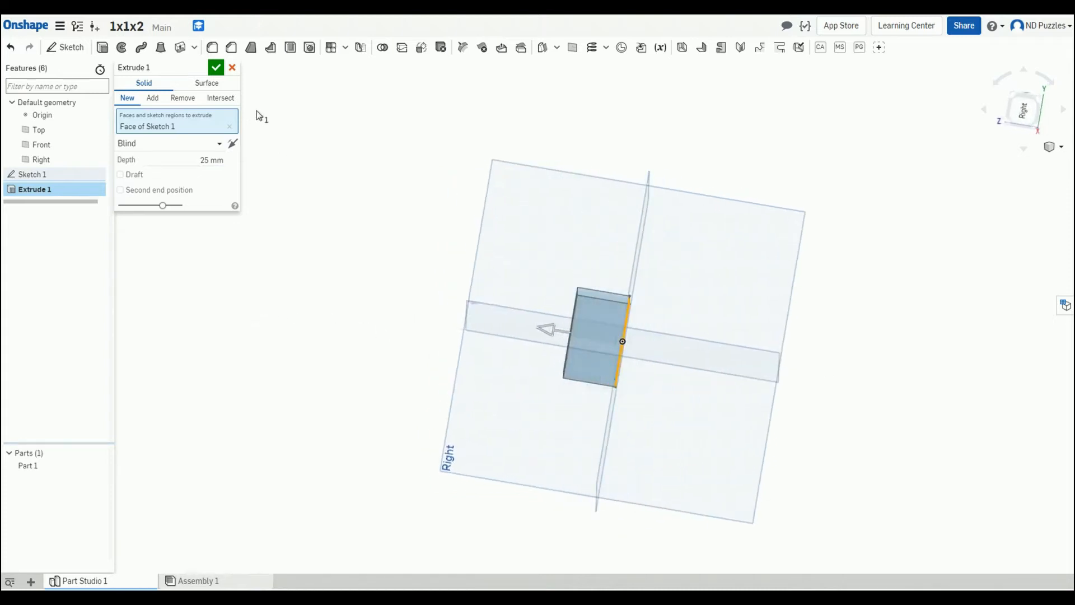
{"action": "left_click", "coordinate": [216, 67]}
Step: Edit the extrude to a 40 mm depth with the Symmetric end type
{"action": "right_click_drag", "start_coordinate": [291, 196], "coordinate": [397, 294]}
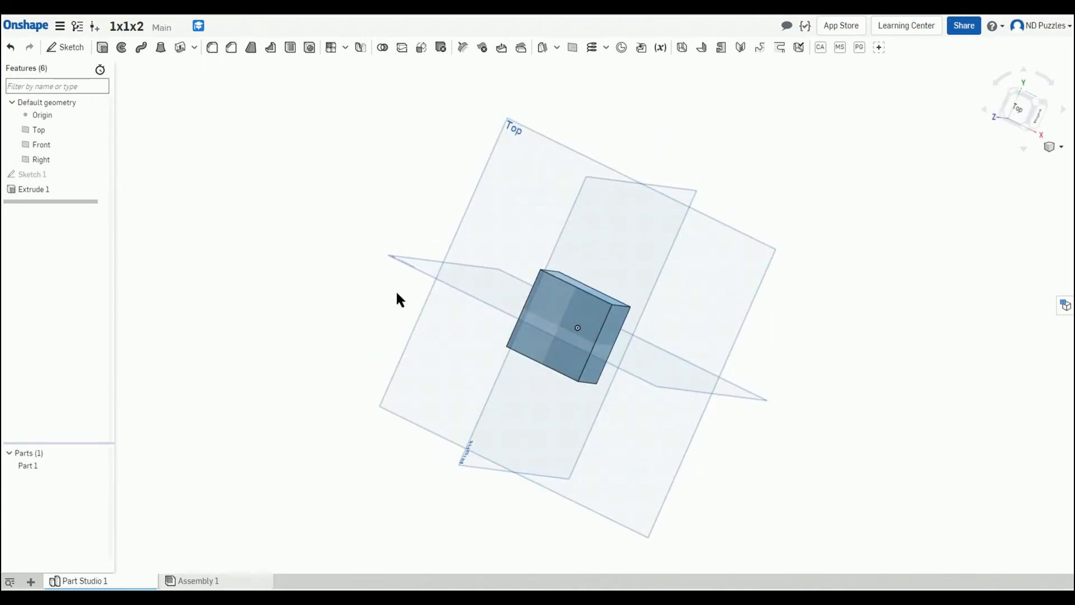
{"action": "double_click", "coordinate": [55, 190]}
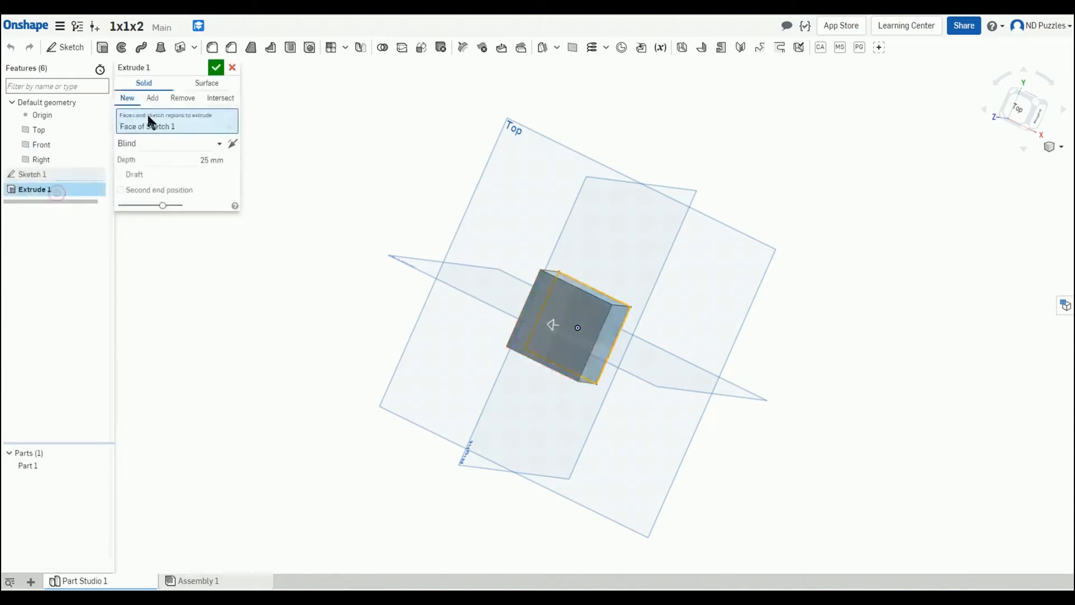
{"action": "left_click", "coordinate": [184, 160]}
{"action": "type", "text": "40"}
{"action": "key", "text": "Return"}
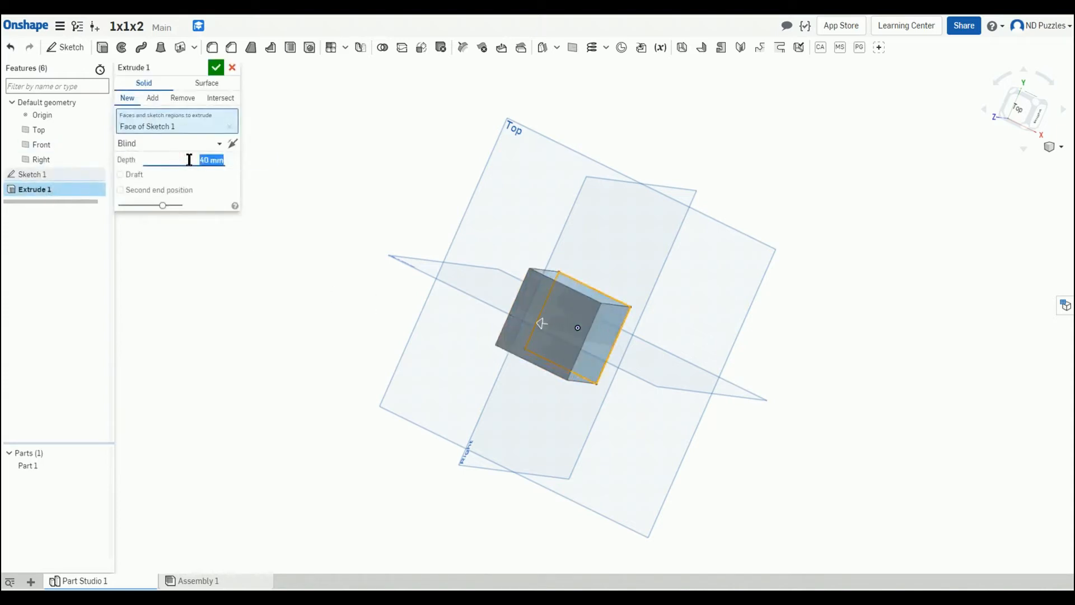
{"action": "right_click_drag", "start_coordinate": [337, 415], "coordinate": [283, 401]}
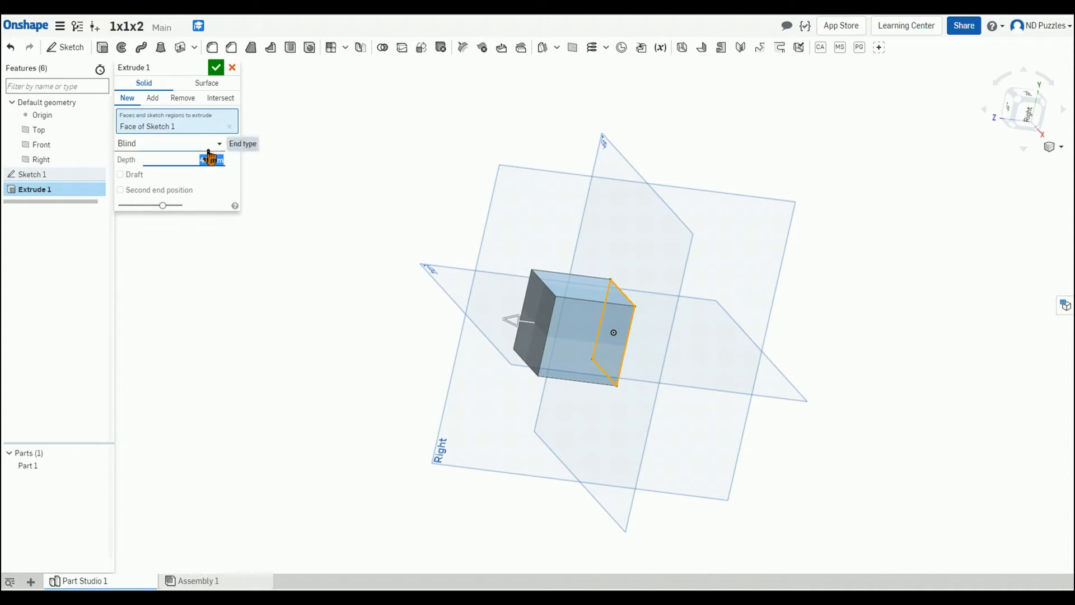
{"action": "left_click", "coordinate": [198, 128]}
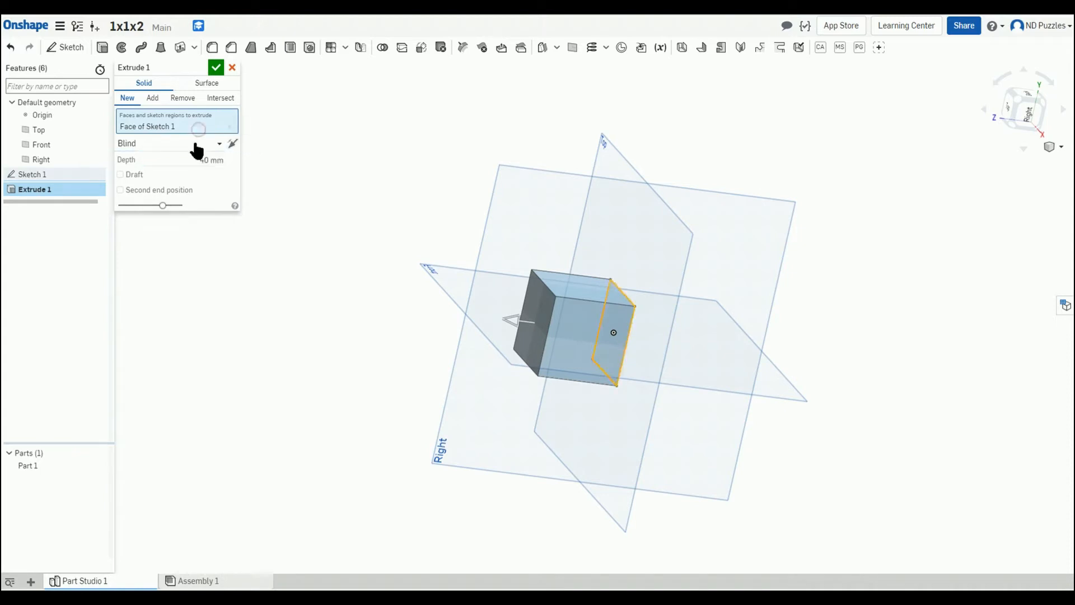
{"action": "left_click", "coordinate": [196, 145]}
{"action": "left_click", "coordinate": [173, 176]}
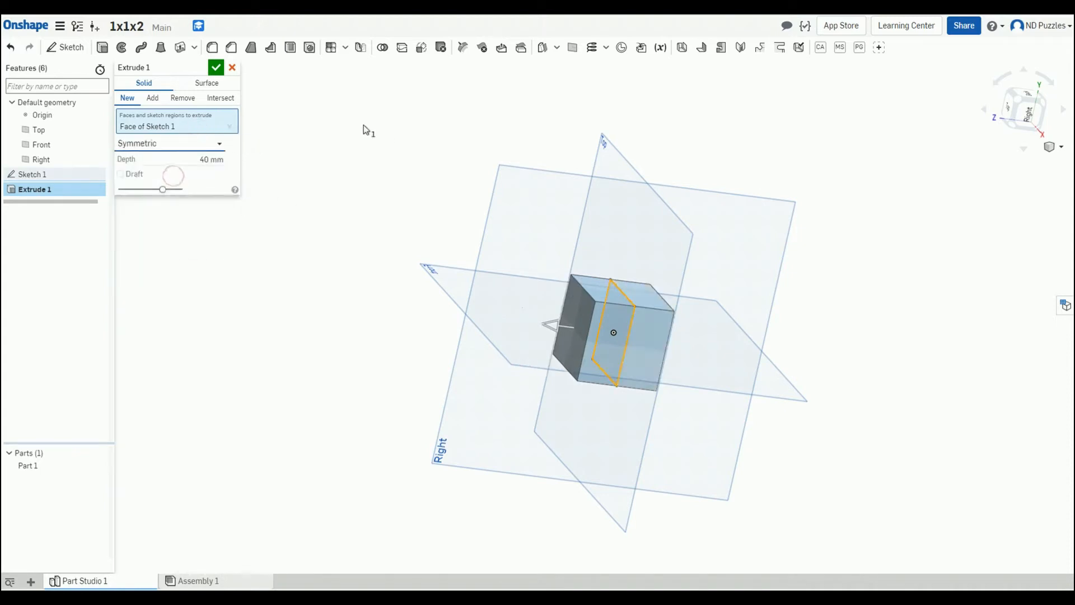
{"action": "right_click_drag", "start_coordinate": [364, 125], "coordinate": [387, 241]}
{"action": "left_click", "coordinate": [216, 68]}
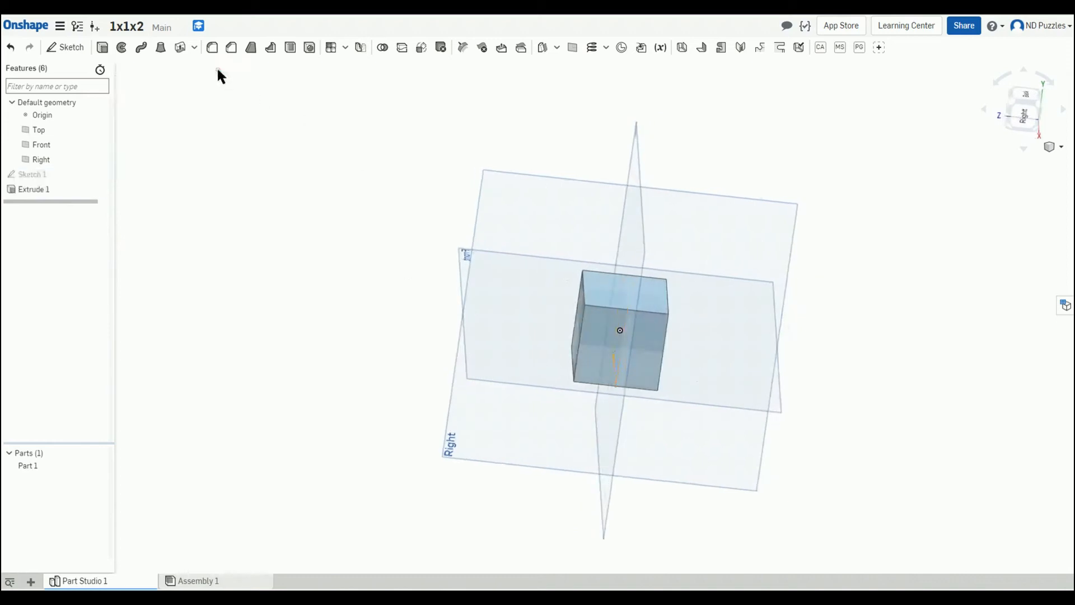
Step: Split the cube with the Front plane using Multi-Surface Split
{"action": "right_click_drag", "start_coordinate": [218, 71], "coordinate": [353, 315]}
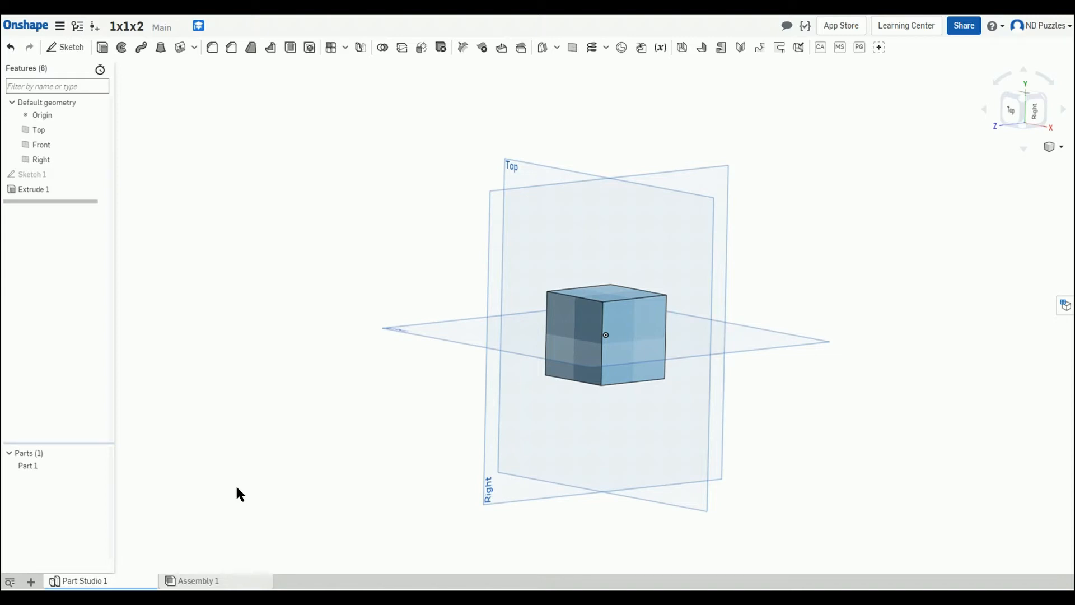
{"action": "right_click_drag", "start_coordinate": [286, 517], "coordinate": [574, 463]}
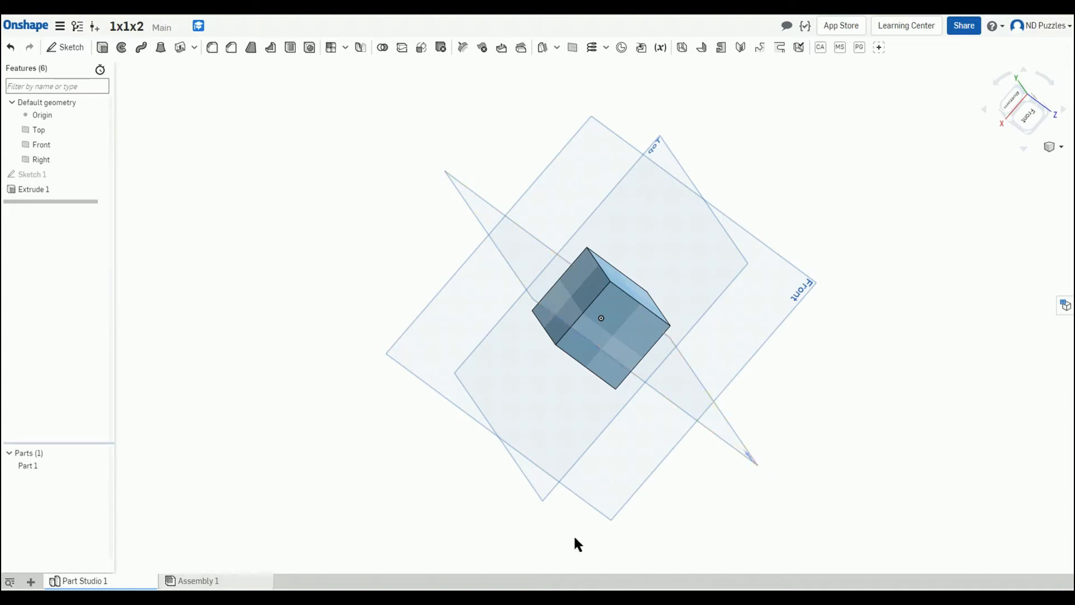
{"action": "right_click_drag", "start_coordinate": [832, 498], "coordinate": [790, 499]}
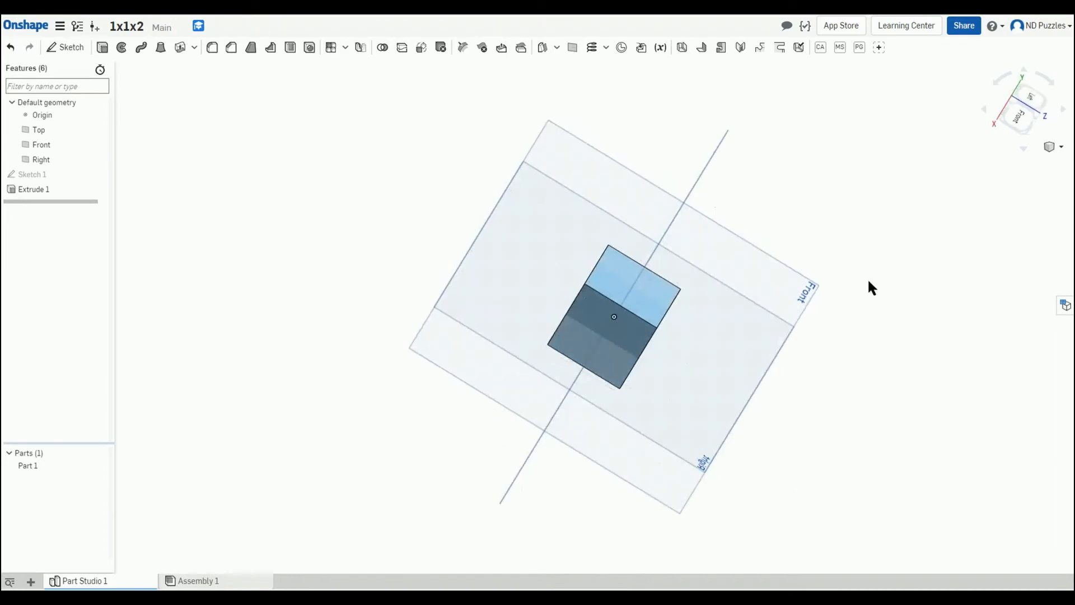
{"action": "right_click_drag", "start_coordinate": [869, 288], "coordinate": [832, 96]}
{"action": "left_click", "coordinate": [840, 47]}
{"action": "left_click", "coordinate": [600, 311]}
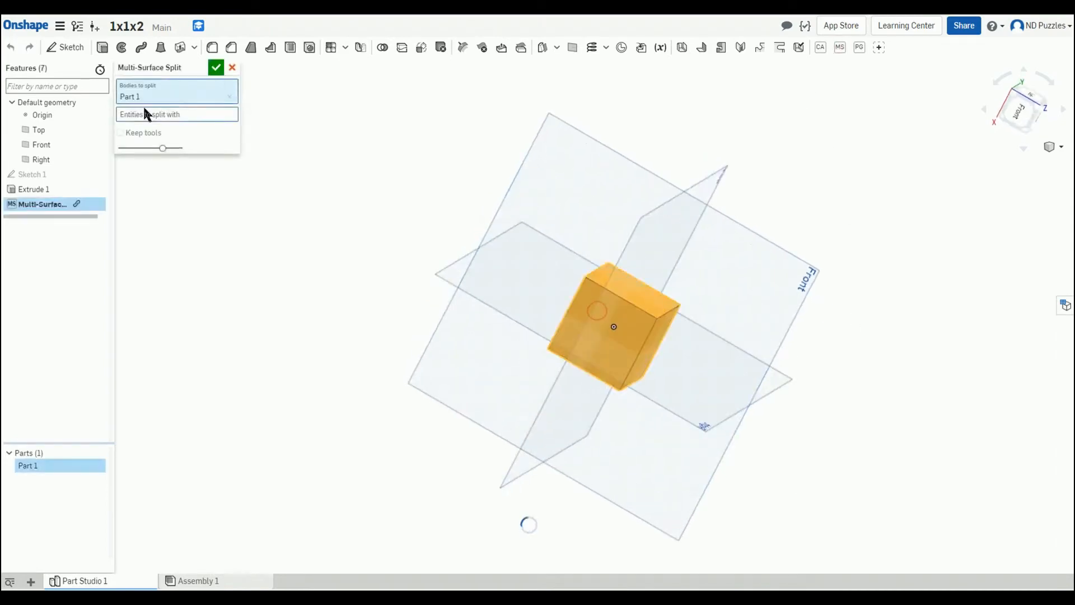
{"action": "right_click_drag", "start_coordinate": [703, 149], "coordinate": [747, 158]}
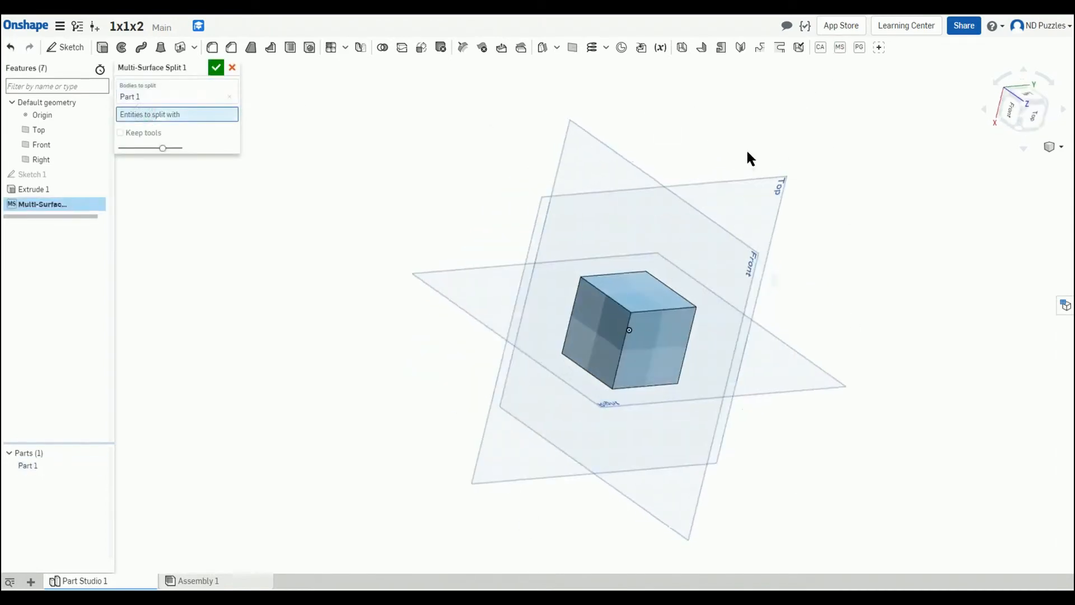
{"action": "left_click", "coordinate": [738, 263]}
{"action": "left_click", "coordinate": [216, 67]}
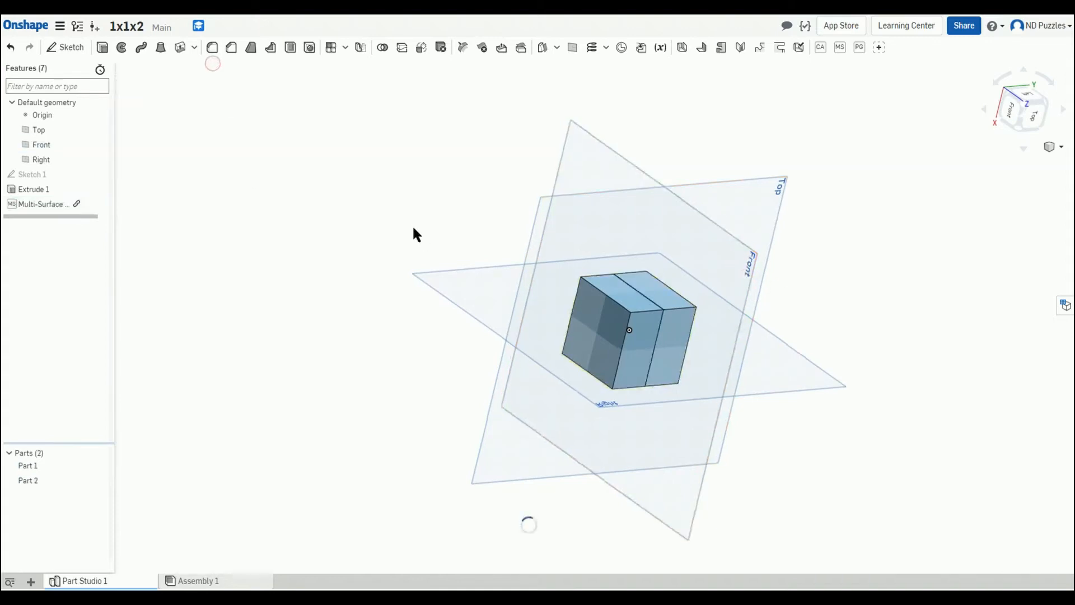
Step: Delete the Multi-Surface Split feature from the feature list
{"action": "right_click_drag", "start_coordinate": [412, 224], "coordinate": [360, 98]}
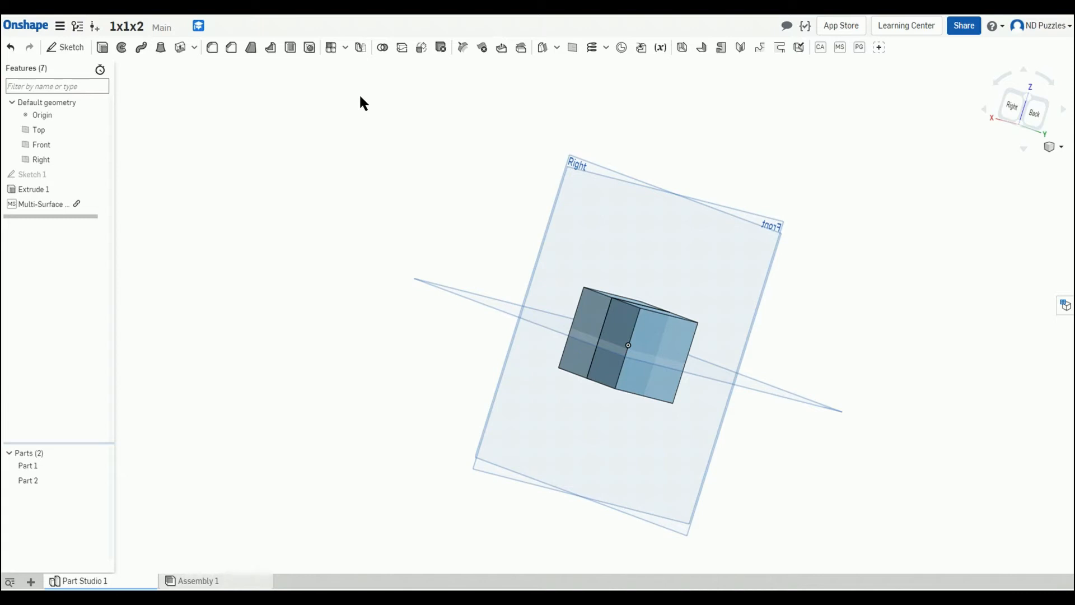
{"action": "right_click_drag", "start_coordinate": [388, 223], "coordinate": [443, 286]}
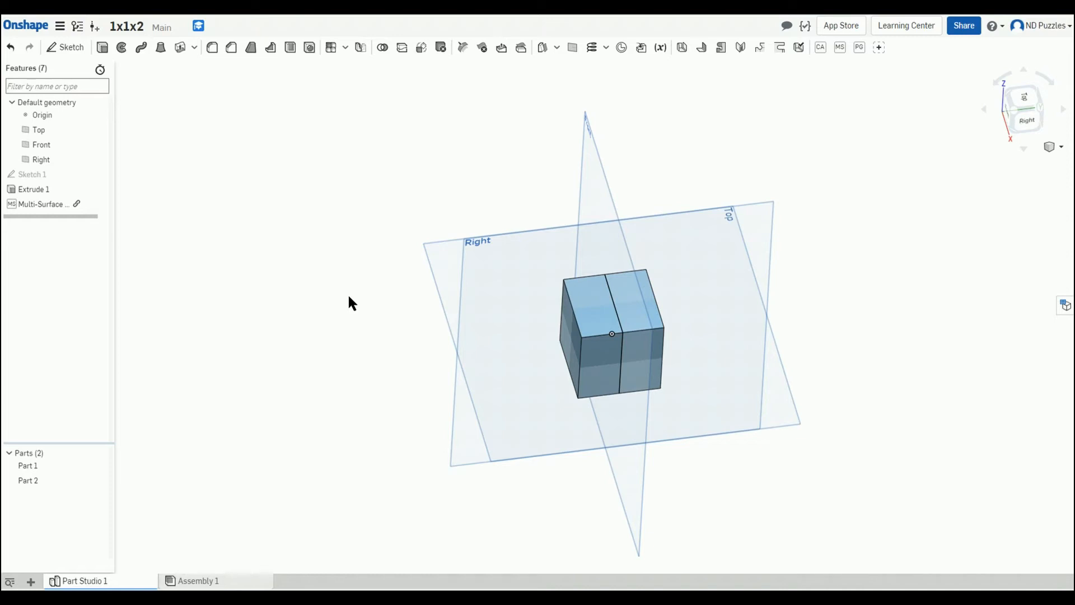
{"action": "left_click", "coordinate": [98, 465]}
{"action": "right_click_drag", "start_coordinate": [343, 396], "coordinate": [374, 348]}
{"action": "left_click", "coordinate": [93, 465]}
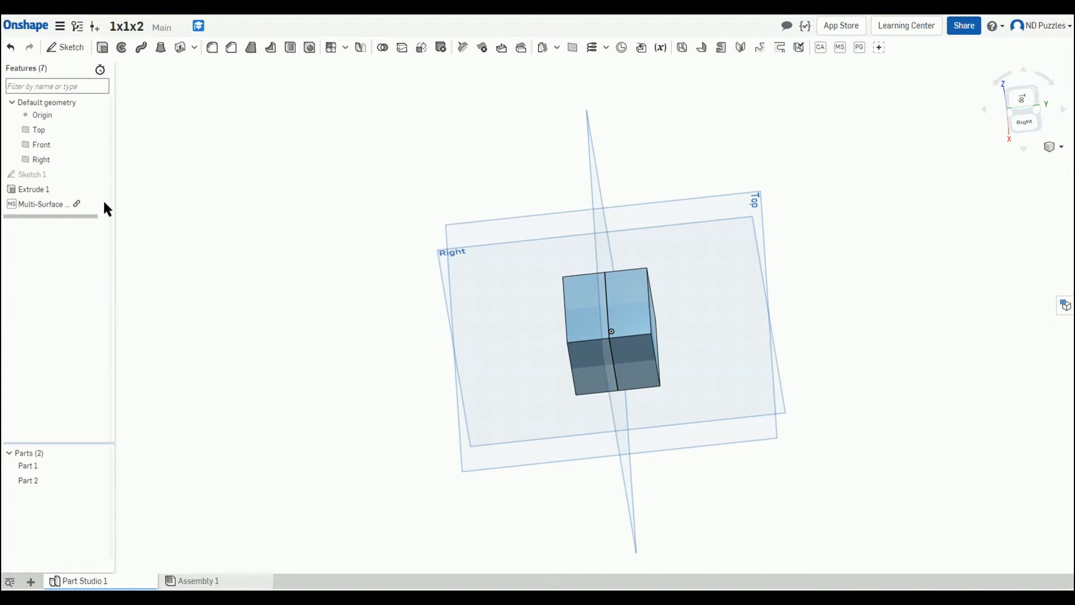
{"action": "left_click", "coordinate": [49, 204]}
{"action": "key", "text": "Delete"}
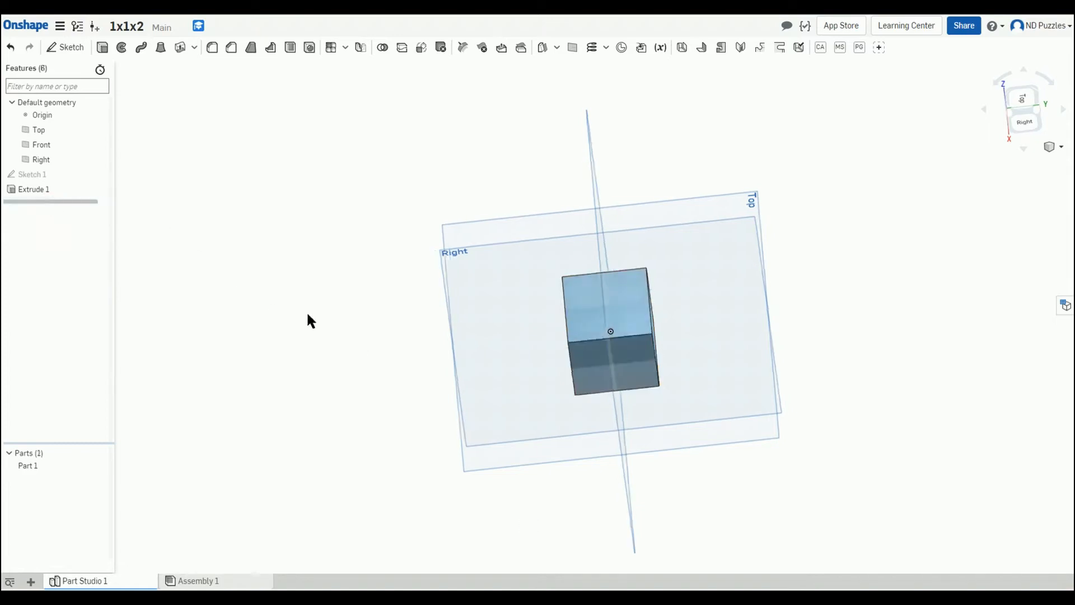
Step: Start a new sketch on the Front plane, viewed normal to it
{"action": "key", "text": "shift+7"}
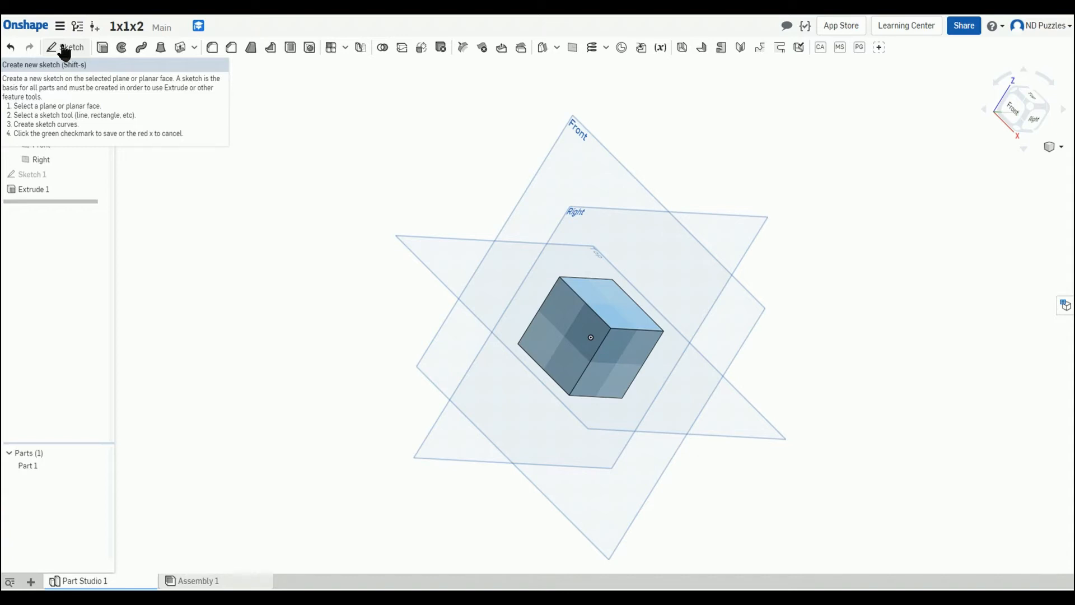
{"action": "left_click", "coordinate": [555, 145]}
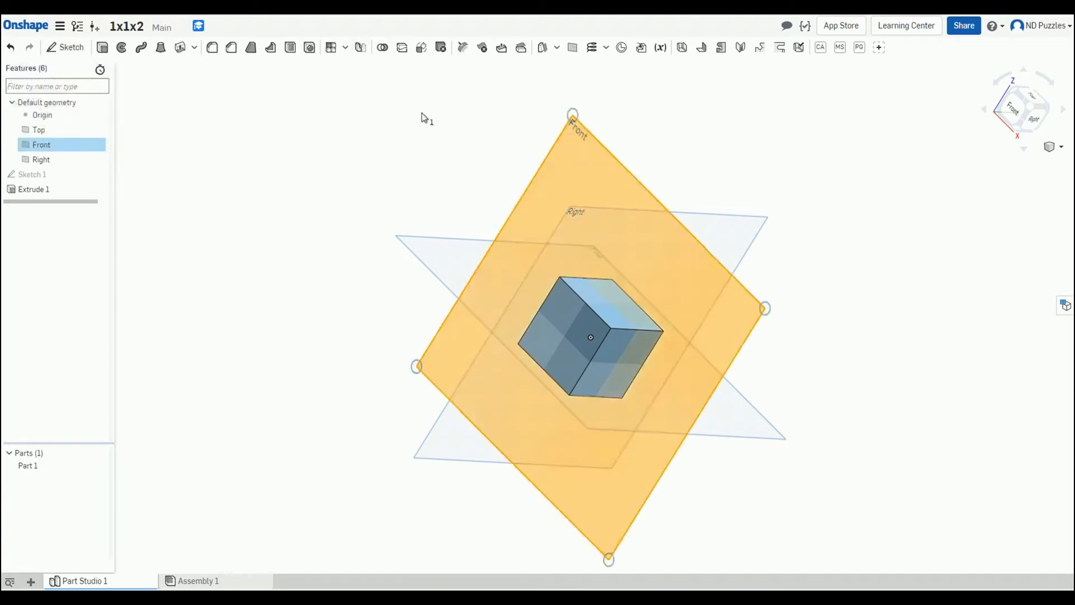
{"action": "key", "text": "n"}
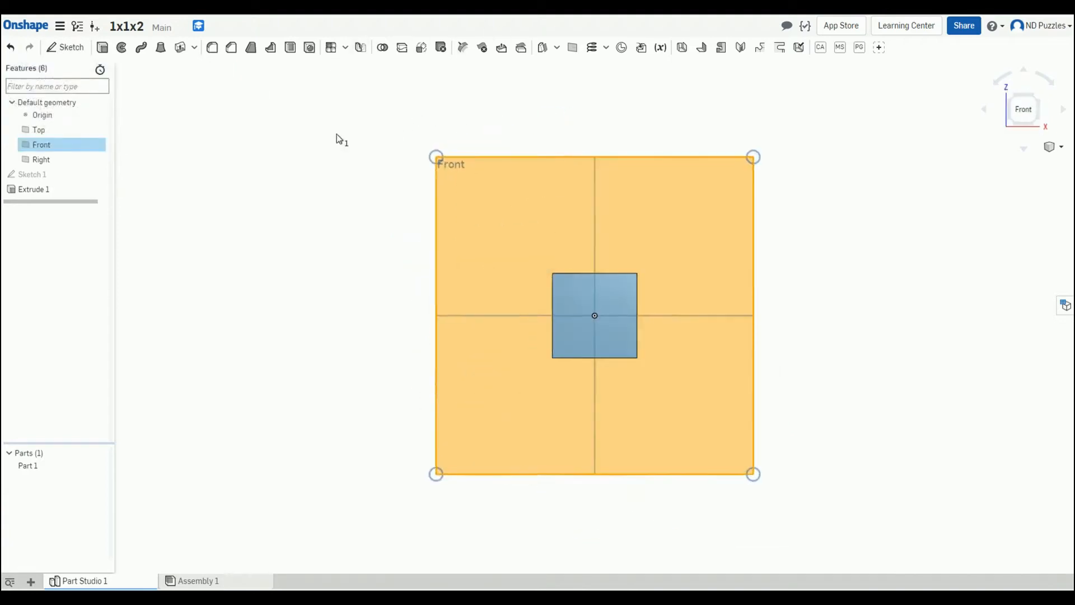
{"action": "left_click", "coordinate": [66, 48]}
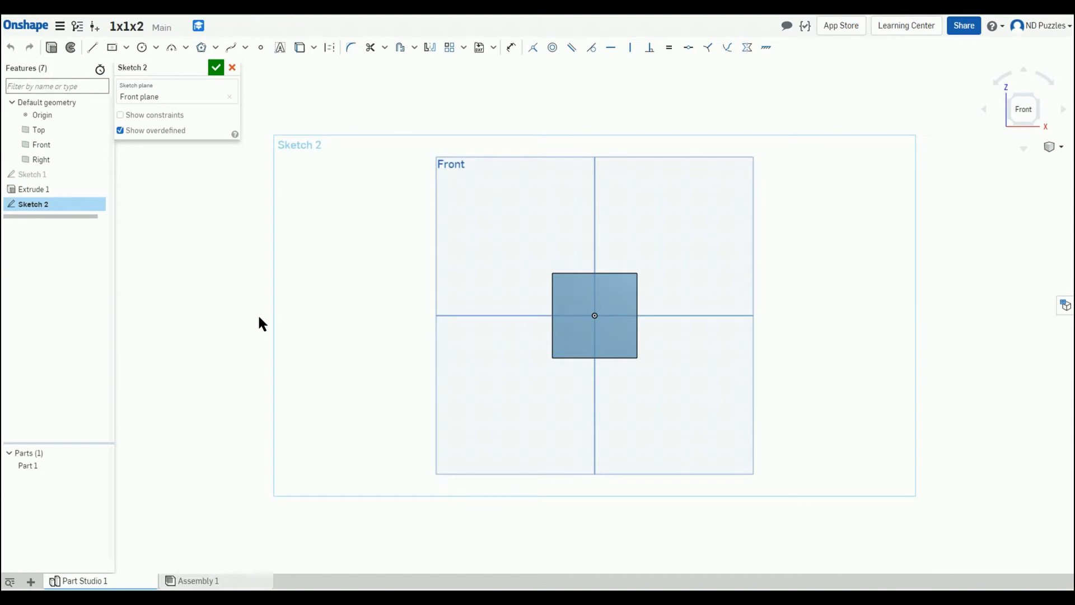
Step: Draw a horizontal construction line from the origin about 62 mm to the right
{"action": "left_click", "coordinate": [93, 47]}
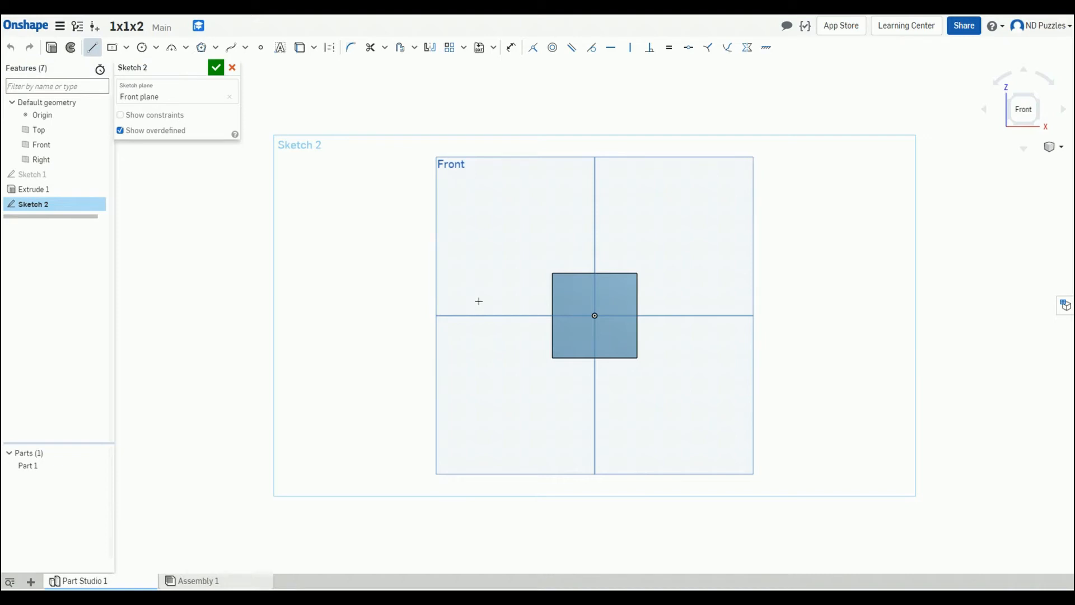
{"action": "left_click", "coordinate": [330, 48]}
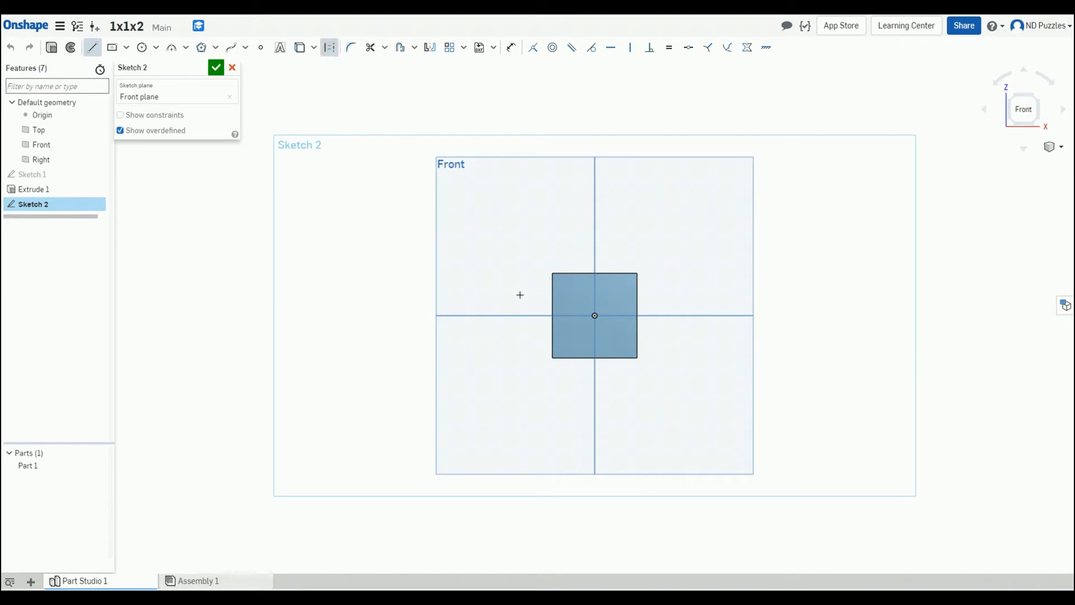
{"action": "left_click", "coordinate": [595, 316]}
{"action": "left_click", "coordinate": [727, 315]}
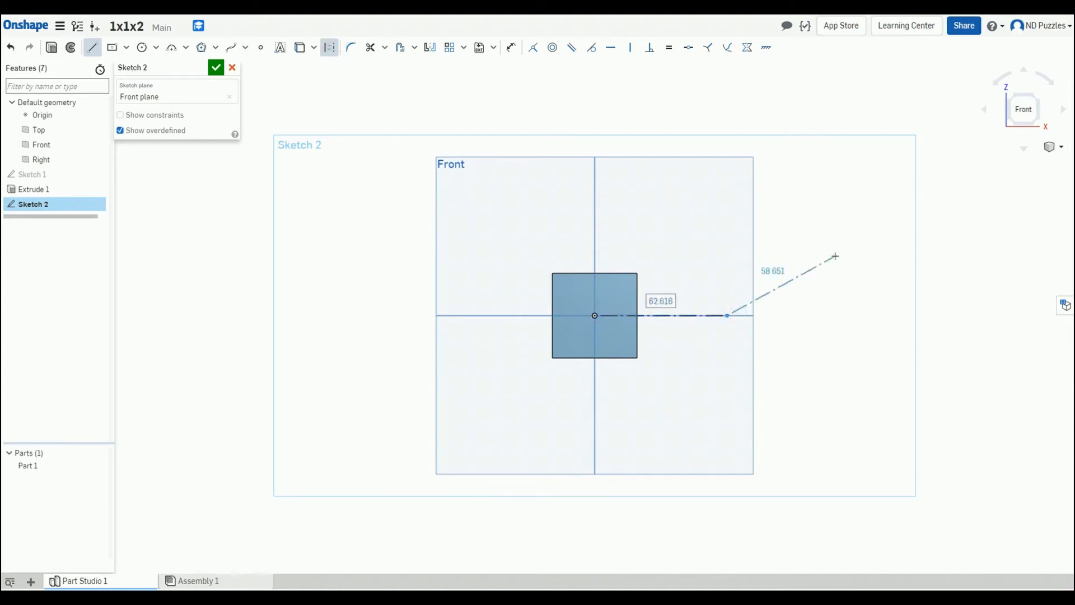
{"action": "key", "text": "Escape"}
Step: Draw a vertical line about 40 mm long upward, starting about 5 mm above the origin
{"action": "key", "text": "l"}
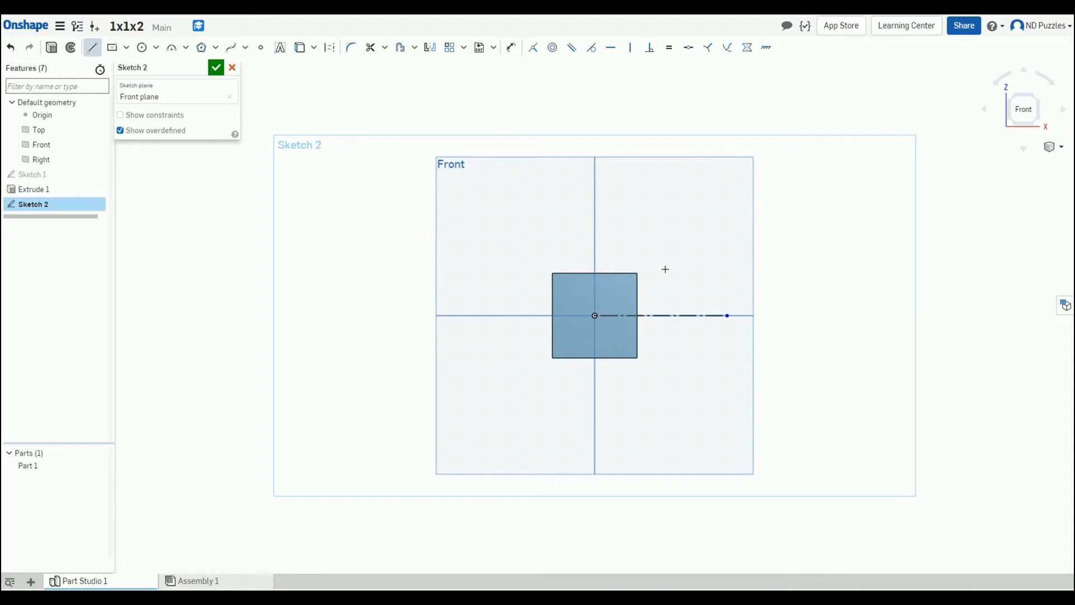
{"action": "scroll", "coordinate": [658, 283], "scroll_direction": "up", "scroll_amount": 5}
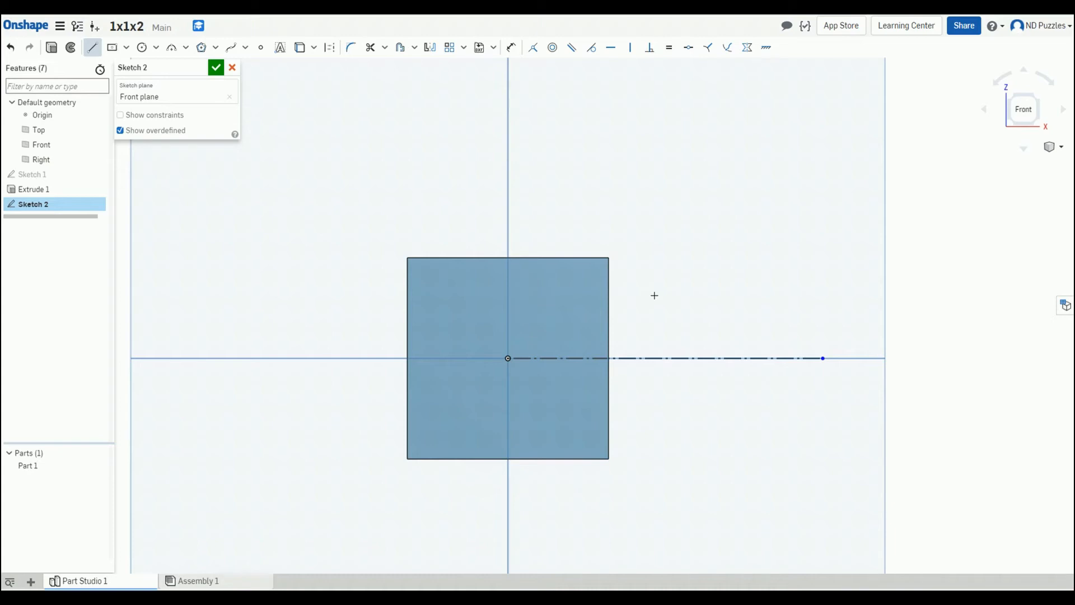
{"action": "left_click", "coordinate": [508, 333]}
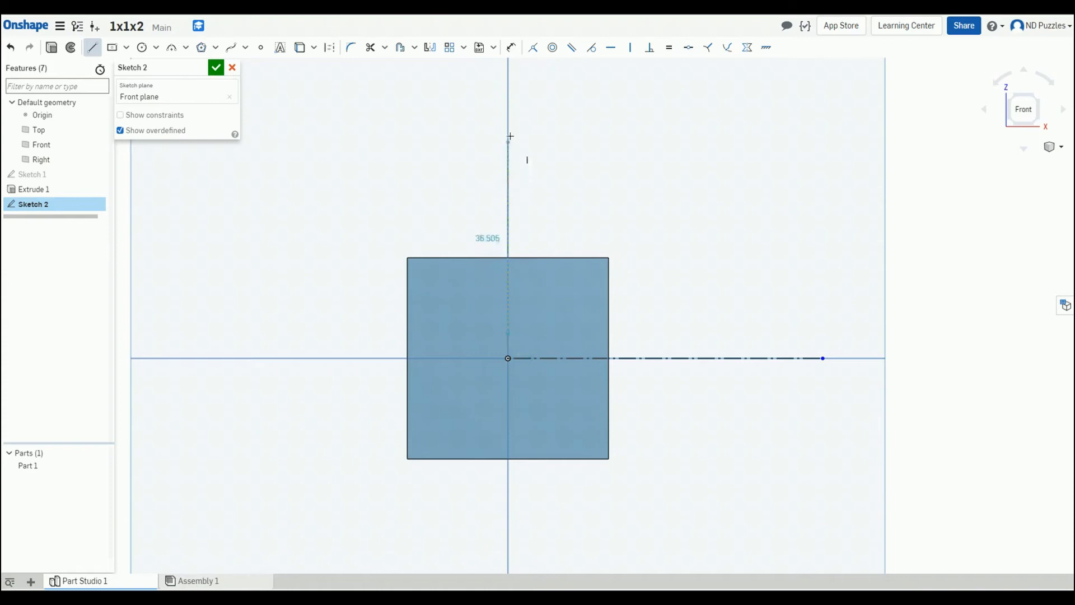
{"action": "left_click", "coordinate": [508, 127]}
{"action": "key", "text": "Escape"}
Step: Draw a four-segment stepped line chain from the vertical line's lower end down to the construction line, and finish the sketch
{"action": "key", "text": "l"}
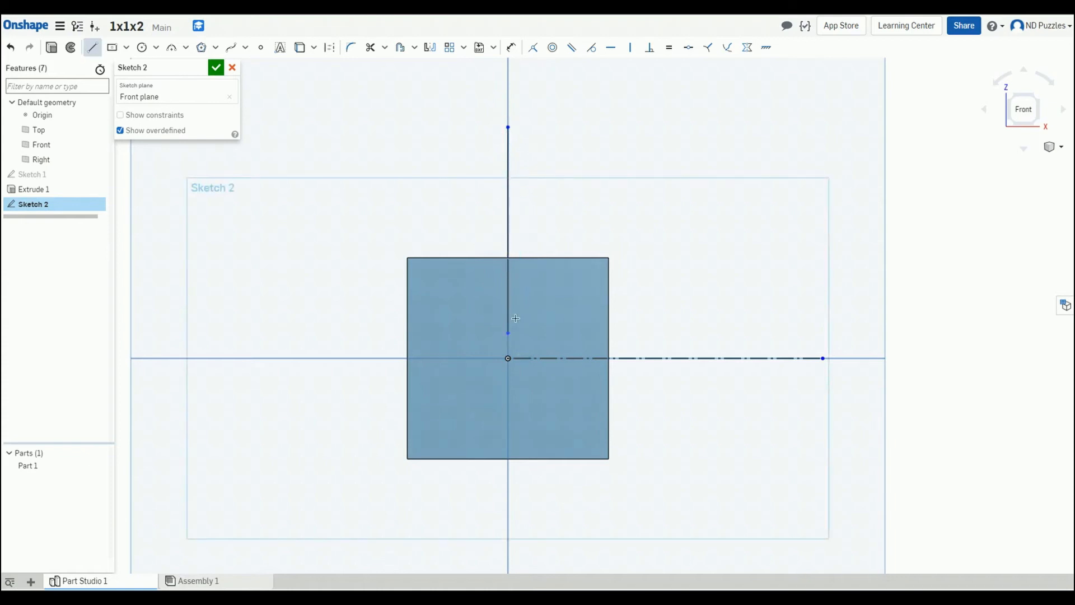
{"action": "left_click", "coordinate": [509, 334]}
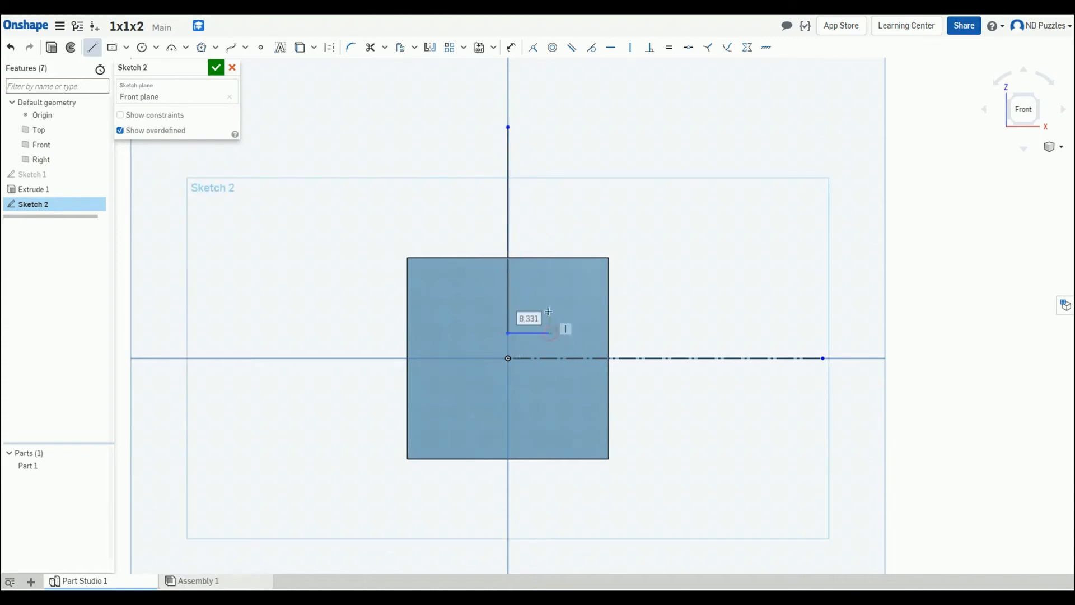
{"action": "left_click", "coordinate": [550, 333]}
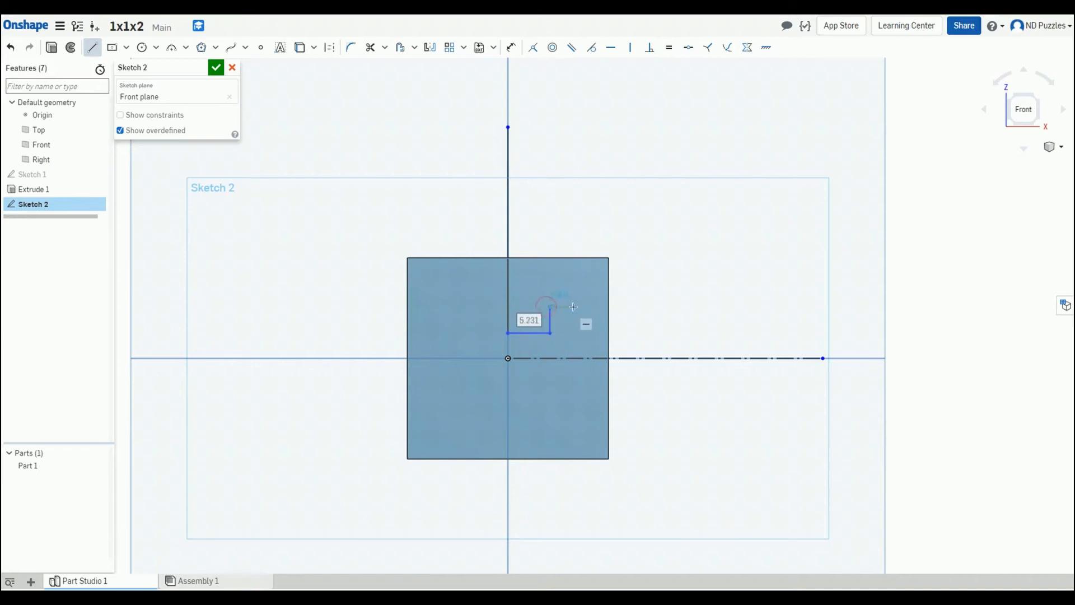
{"action": "left_click", "coordinate": [550, 307]}
{"action": "left_click", "coordinate": [576, 359]}
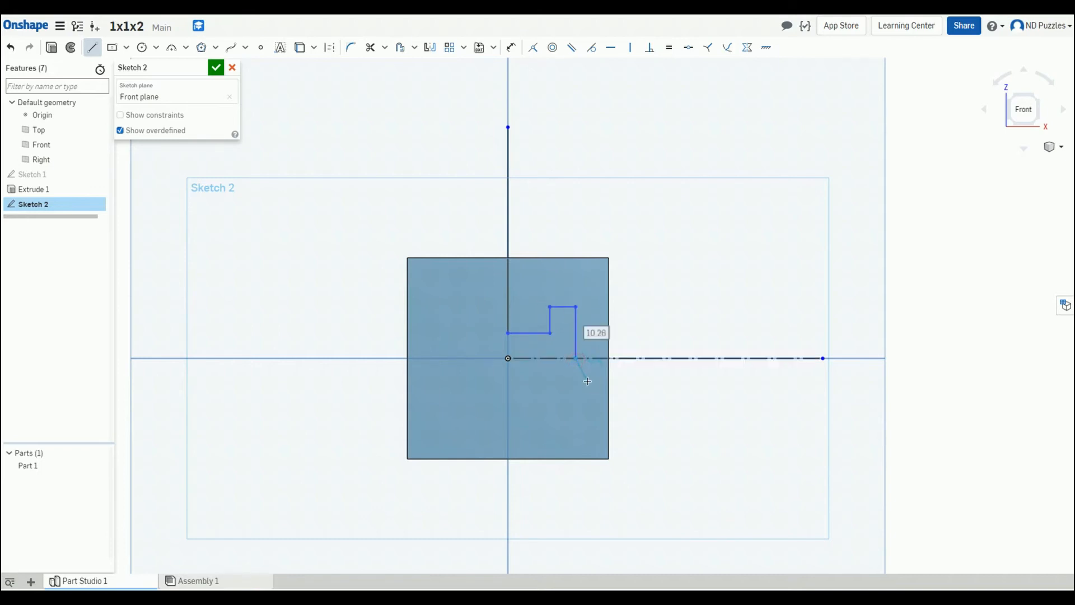
{"action": "key", "text": "Escape"}
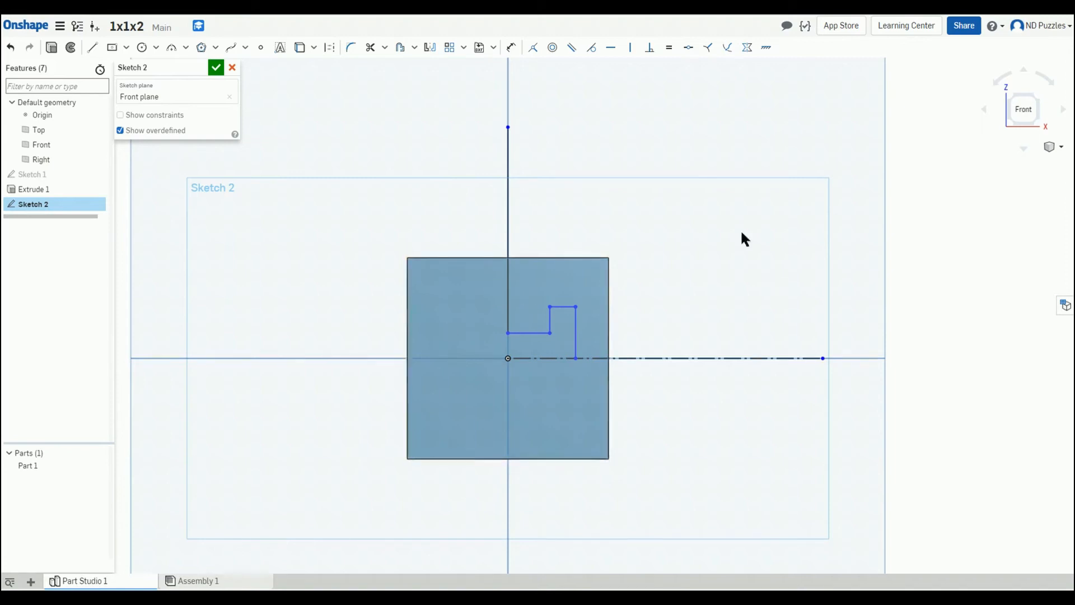
{"action": "right_click_drag", "start_coordinate": [741, 234], "coordinate": [375, 396]}
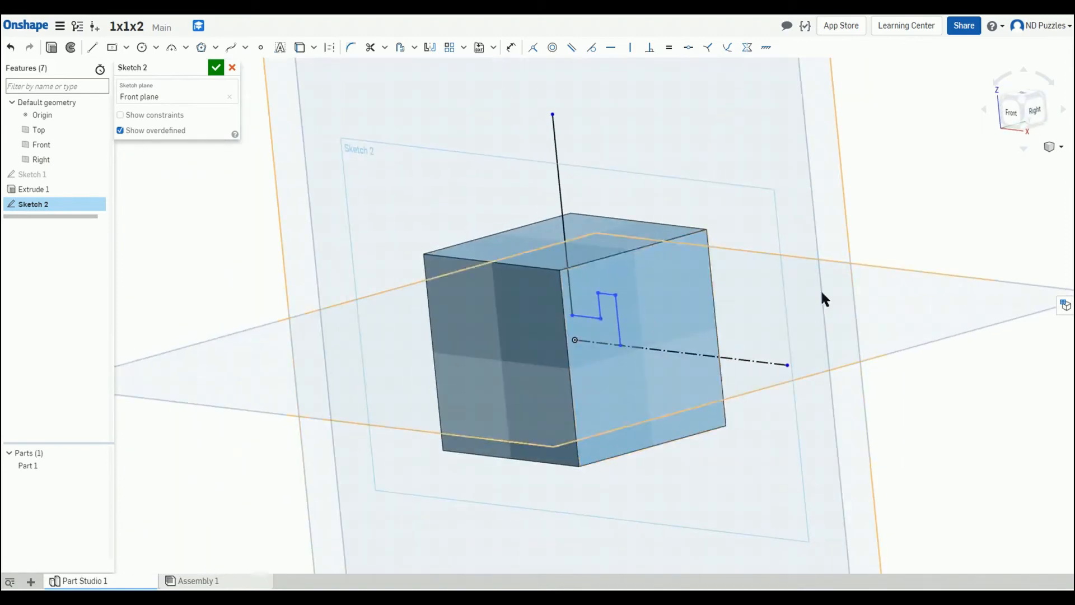
{"action": "key", "text": "n"}
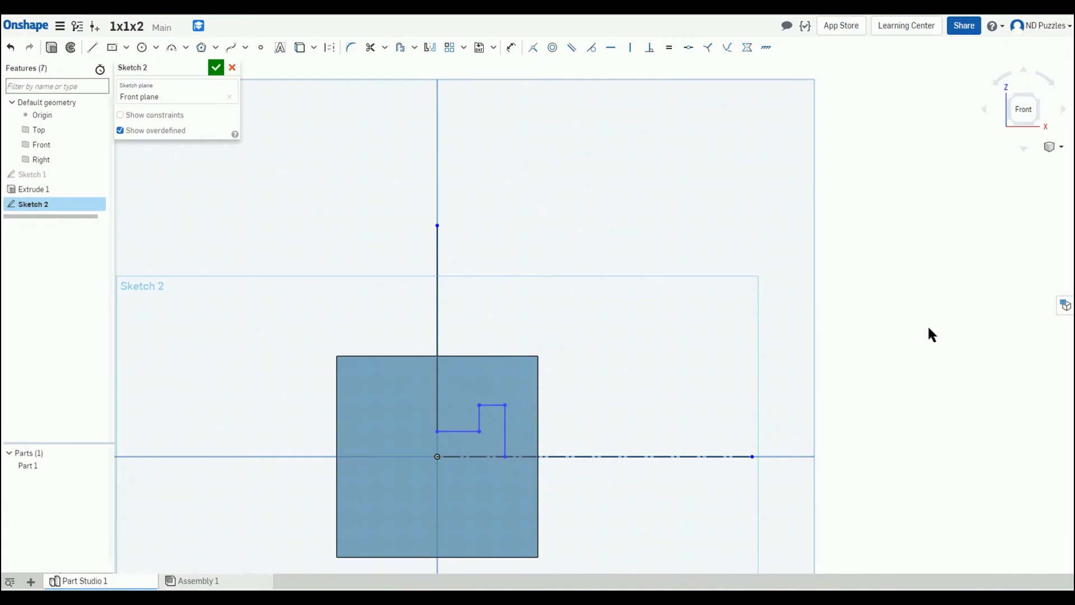
{"action": "mouse_move", "coordinate": [912, 339]}
{"action": "middle_mouse_down"}
{"action": "mouse_move", "coordinate": [900, 178]}
{"action": "mouse_move", "coordinate": [923, 181]}
{"action": "middle_mouse_up"}
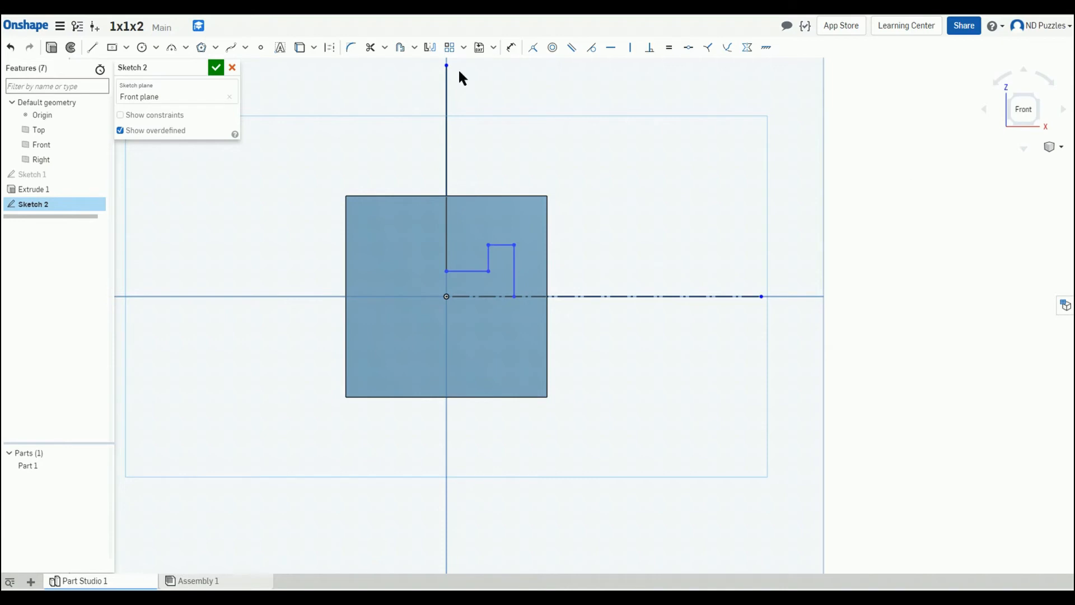
{"action": "left_click", "coordinate": [215, 68]}
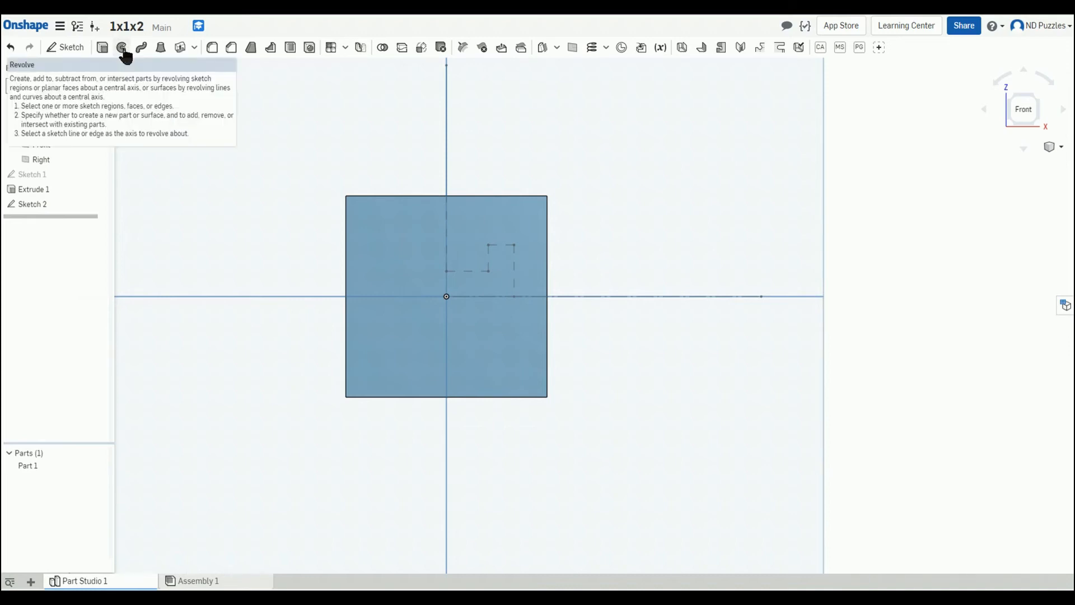
Step: Revolve the vertical line and stepped chain as a full surface about the horizontal construction line
{"action": "left_click", "coordinate": [121, 48]}
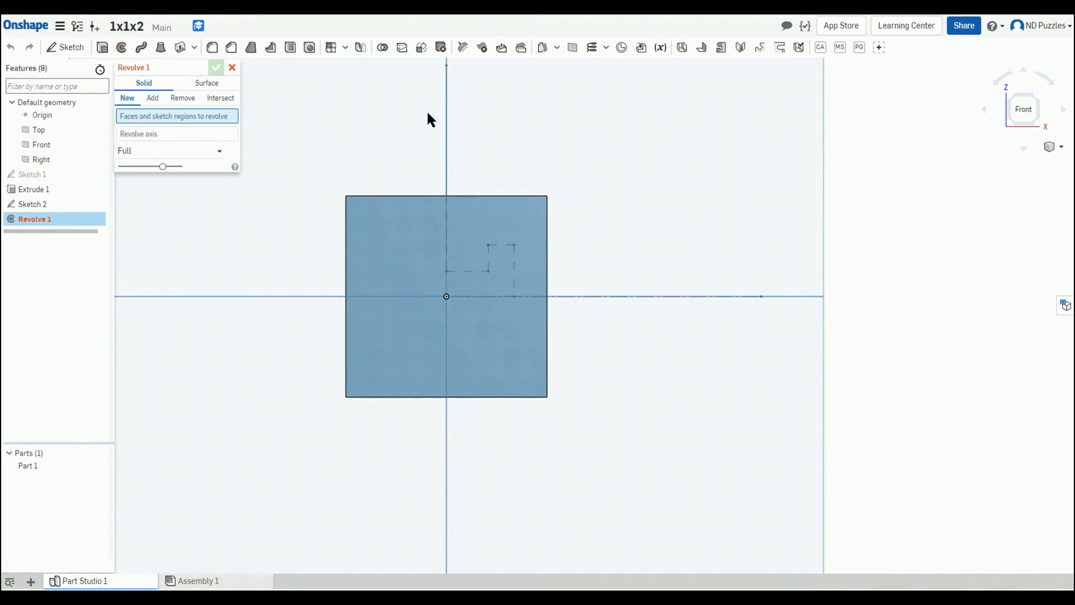
{"action": "left_click", "coordinate": [207, 84]}
{"action": "left_click", "coordinate": [445, 141]}
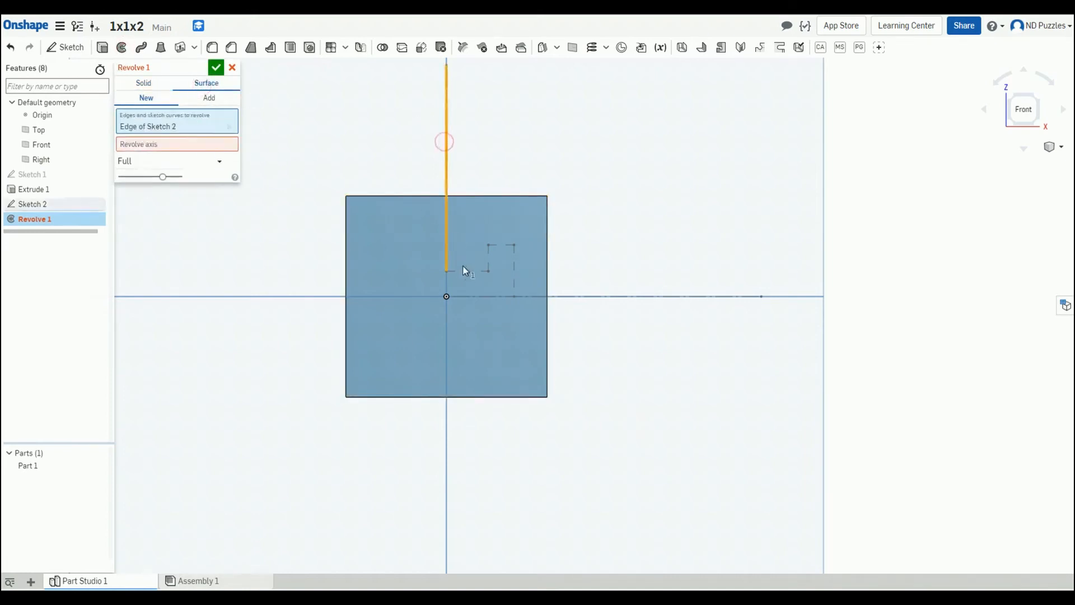
{"action": "left_click", "coordinate": [467, 271]}
{"action": "left_click", "coordinate": [489, 258]}
{"action": "left_click", "coordinate": [497, 246]}
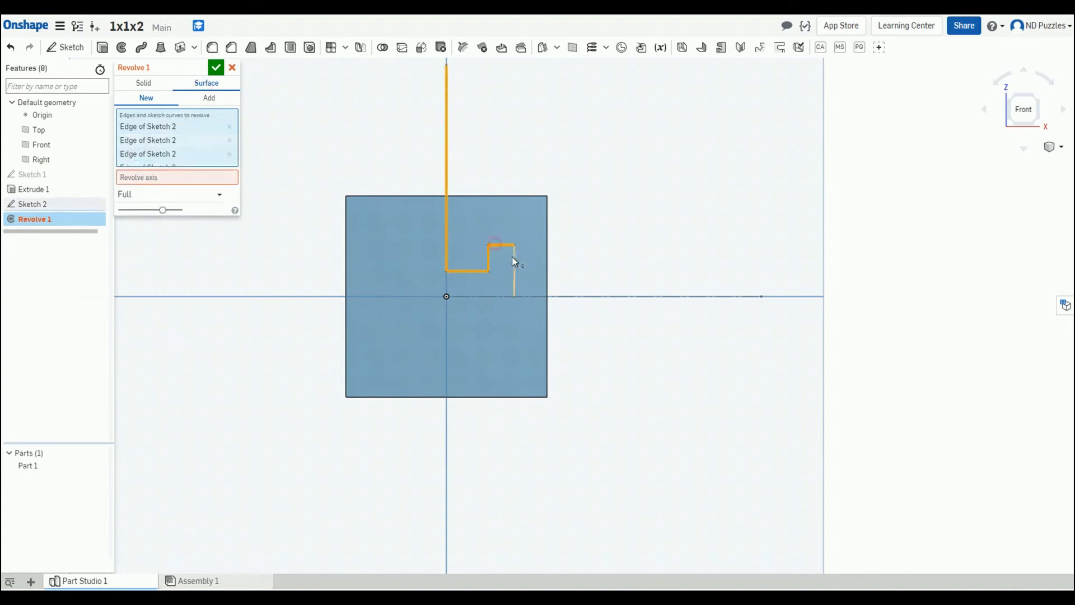
{"action": "left_click", "coordinate": [513, 258]}
{"action": "left_click", "coordinate": [218, 177]}
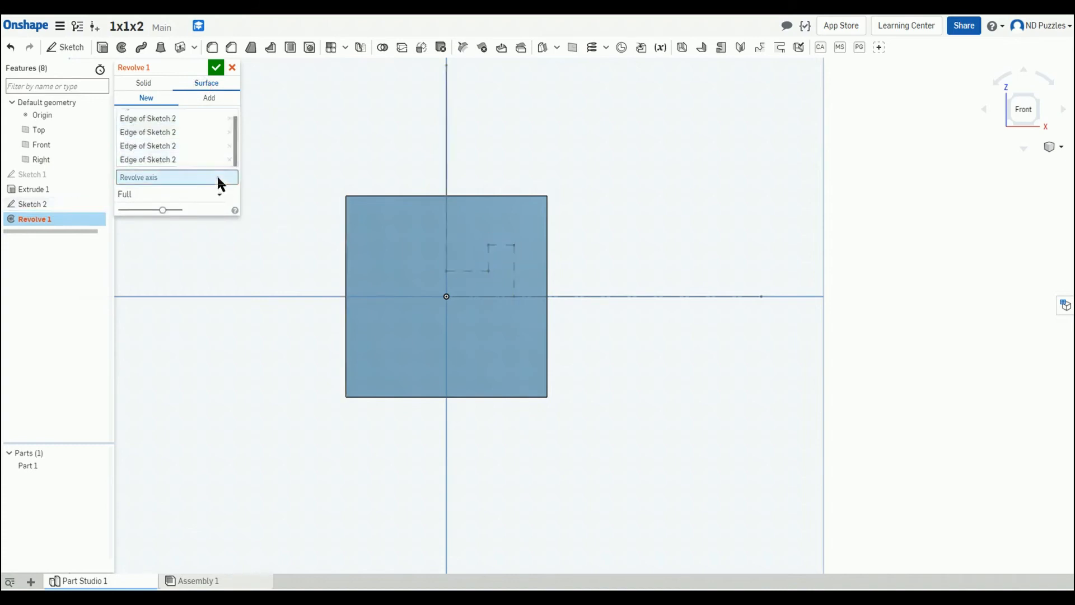
{"action": "left_click", "coordinate": [638, 295]}
{"action": "left_click", "coordinate": [215, 67]}
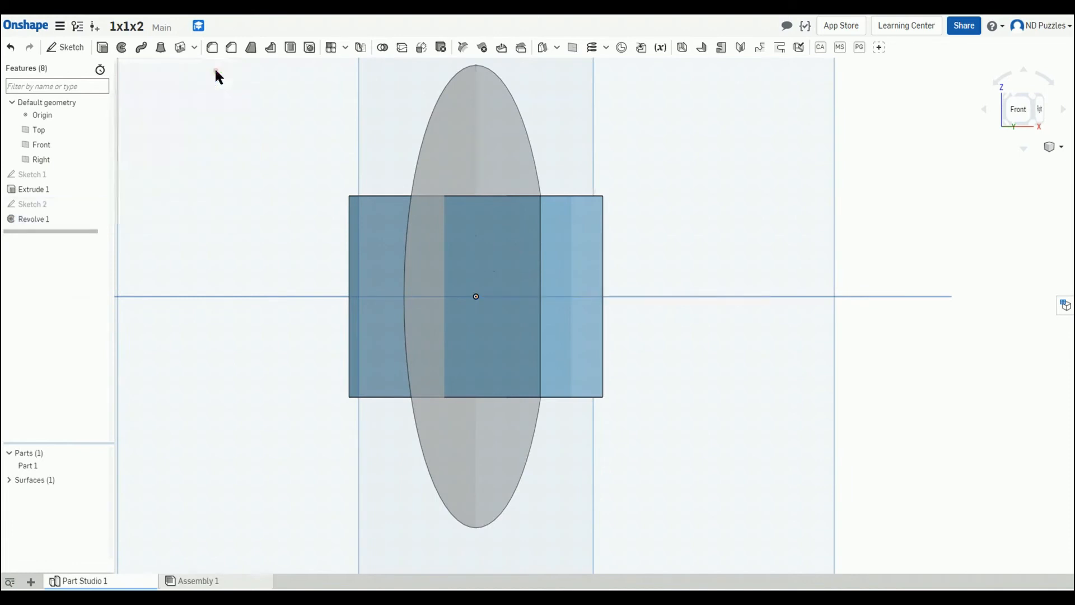
Step: Hide the cube and orbit to examine the revolved surface
{"action": "right_click_drag", "start_coordinate": [222, 234], "coordinate": [247, 271]}
{"action": "key", "text": "Left"}
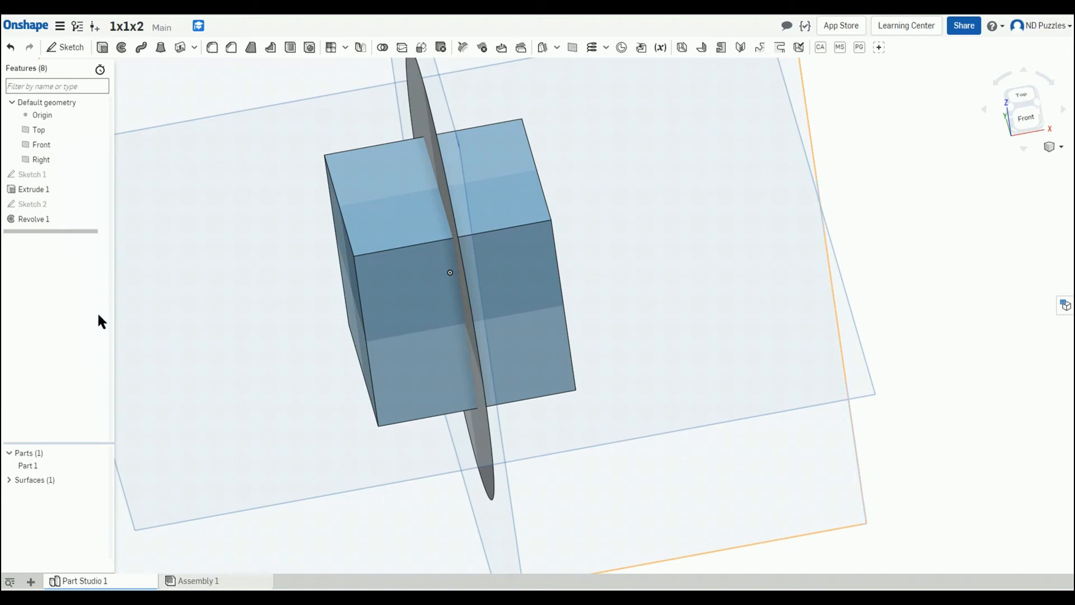
{"action": "right_click_drag", "start_coordinate": [199, 313], "coordinate": [172, 306]}
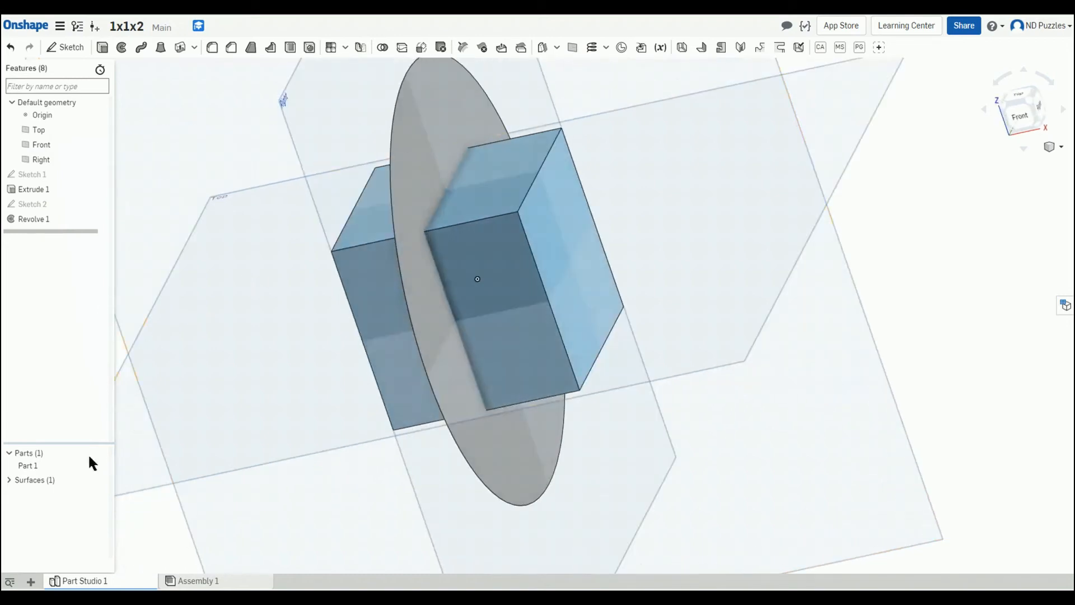
{"action": "left_click", "coordinate": [100, 465]}
{"action": "right_click_drag", "start_coordinate": [102, 466], "coordinate": [209, 372]}
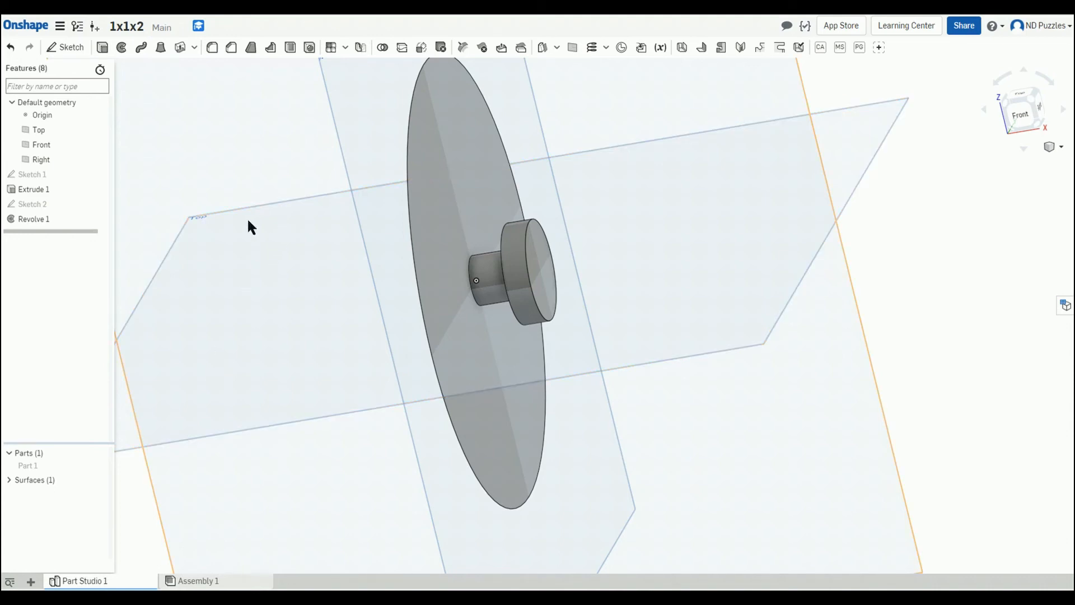
Step: Split Part 1 using the revolved surface as the splitting entity
{"action": "left_click", "coordinate": [403, 49]}
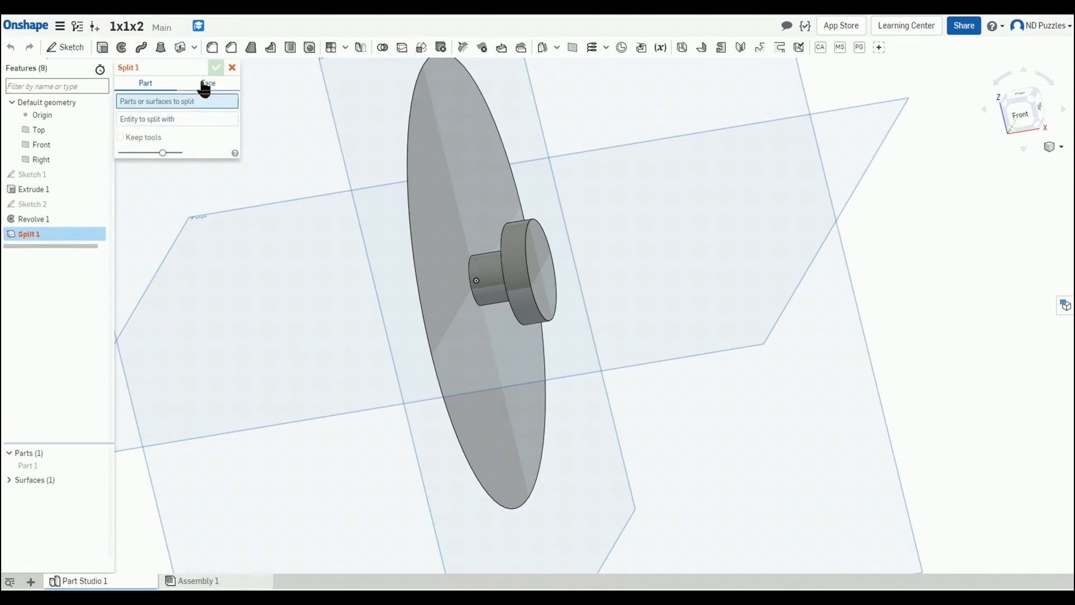
{"action": "left_click", "coordinate": [44, 465]}
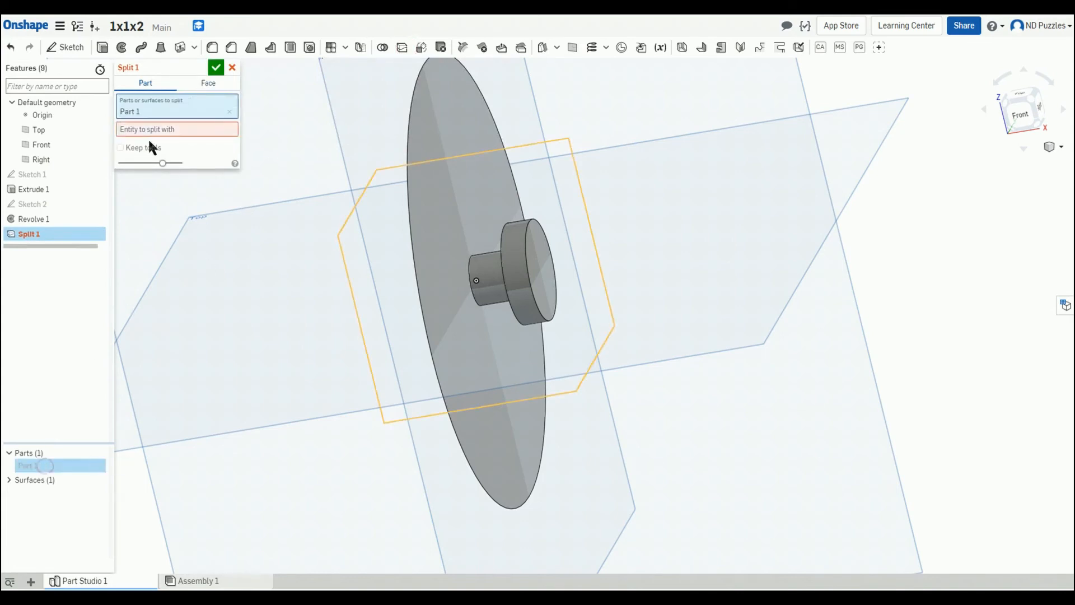
{"action": "left_click", "coordinate": [435, 140]}
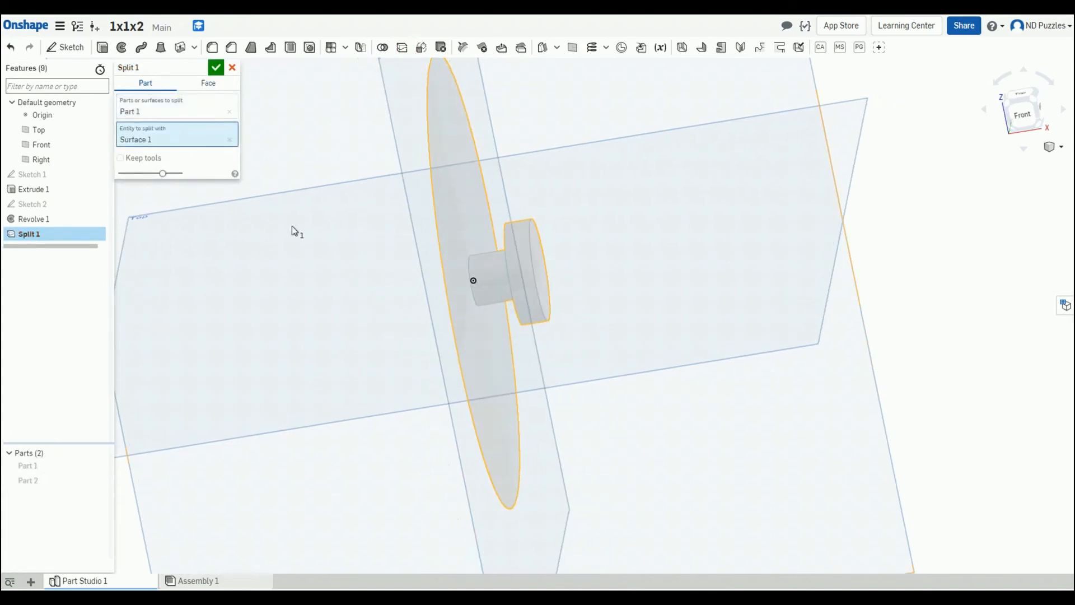
{"action": "left_click", "coordinate": [217, 68]}
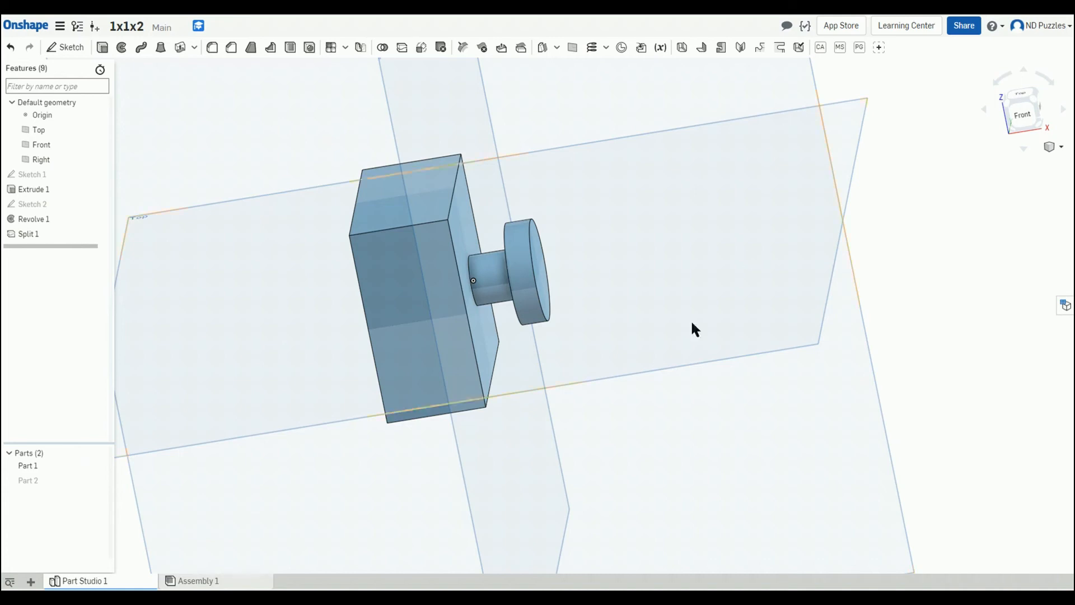
Step: Toggle the visibility of the two split parts and orbit to inspect each one
{"action": "left_click", "coordinate": [99, 481]}
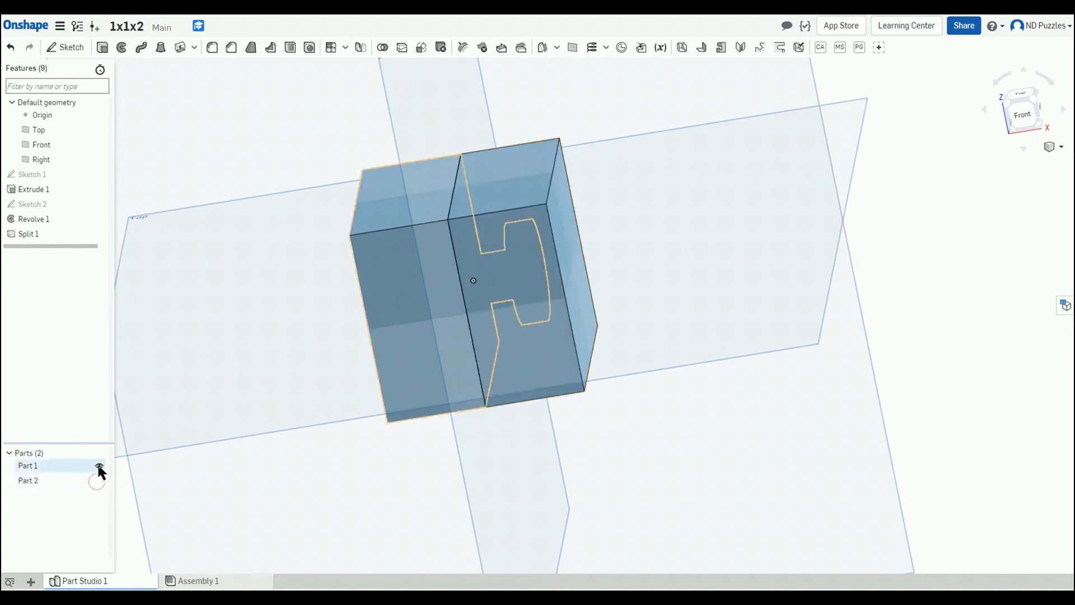
{"action": "left_click", "coordinate": [99, 466]}
{"action": "right_click_drag", "start_coordinate": [256, 372], "coordinate": [166, 405]}
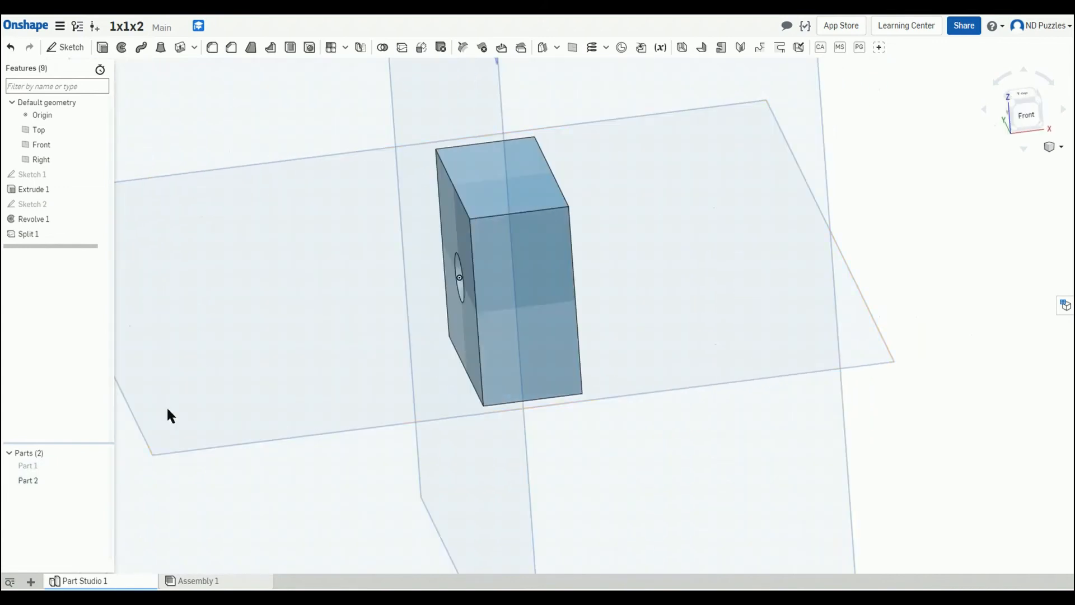
{"action": "left_click", "coordinate": [98, 464]}
{"action": "right_click_drag", "start_coordinate": [892, 359], "coordinate": [915, 324]}
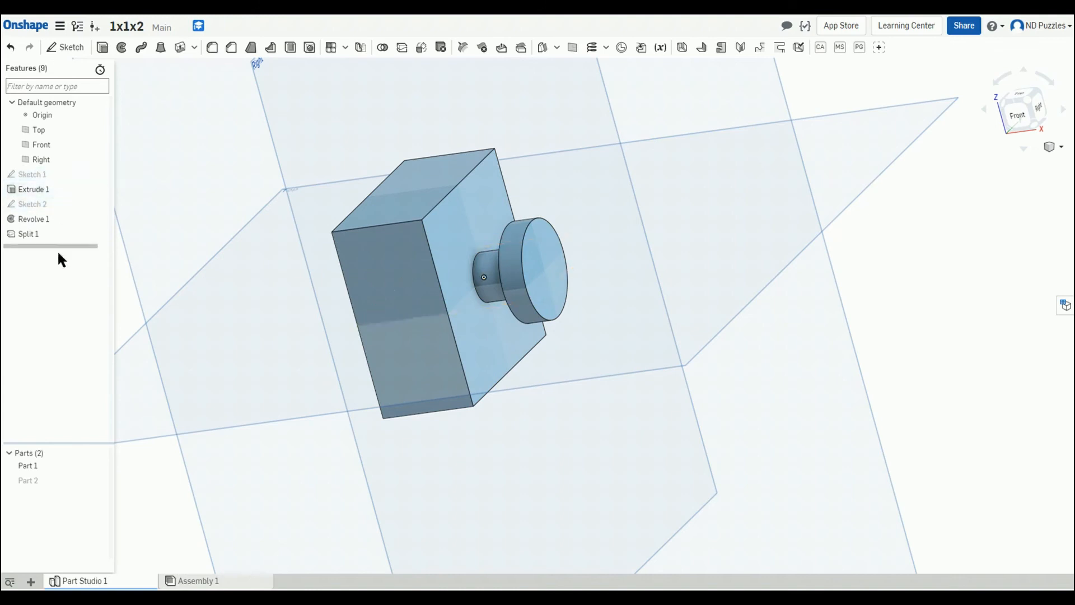
Step: Open Sketch 1 in a normal view to review the 40 mm square, then close it
{"action": "double_click", "coordinate": [60, 175]}
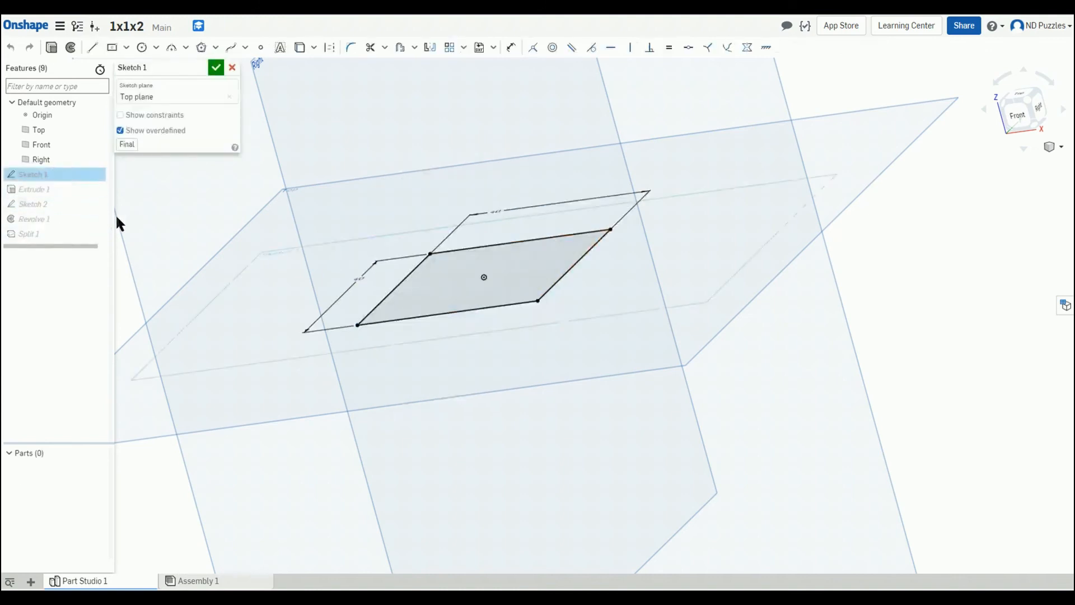
{"action": "key", "text": "n"}
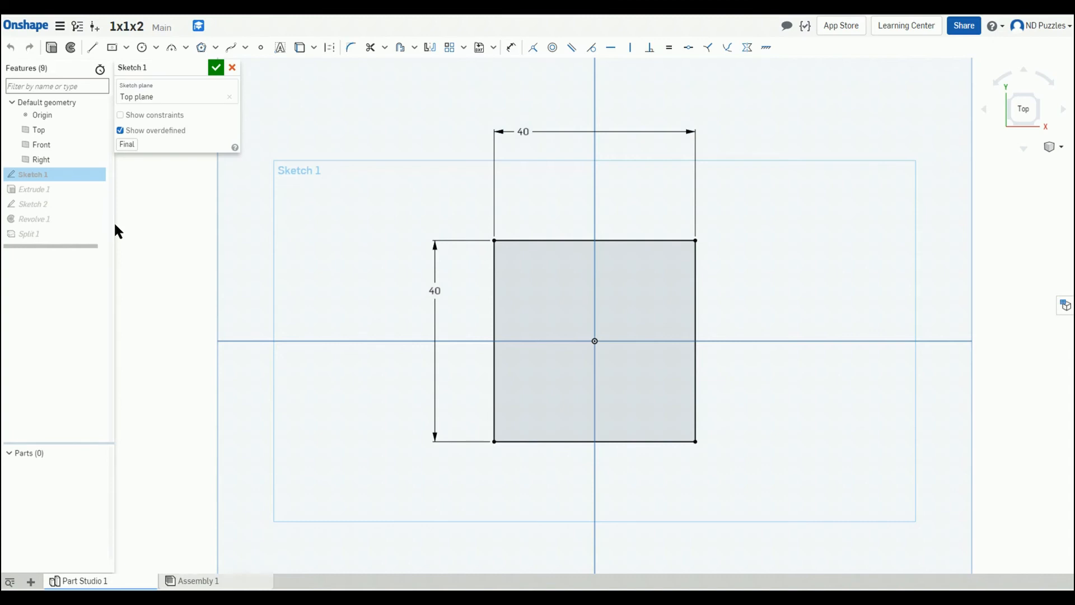
{"action": "left_click", "coordinate": [215, 68]}
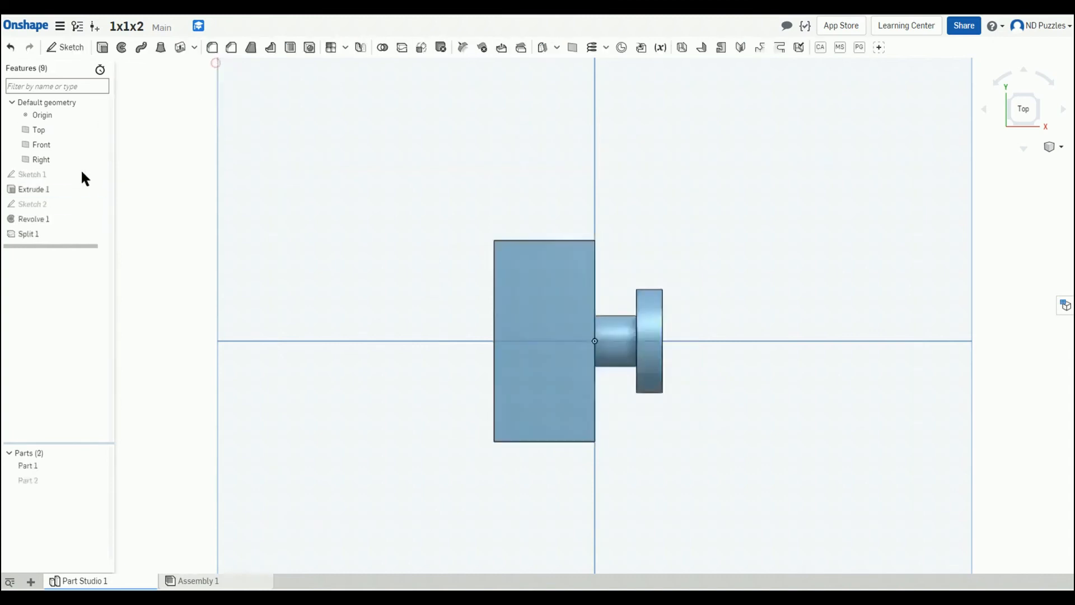
Step: Edit Sketch 2, show Part 1, and dimension the outer step's width to 6 mm
{"action": "double_click", "coordinate": [61, 203]}
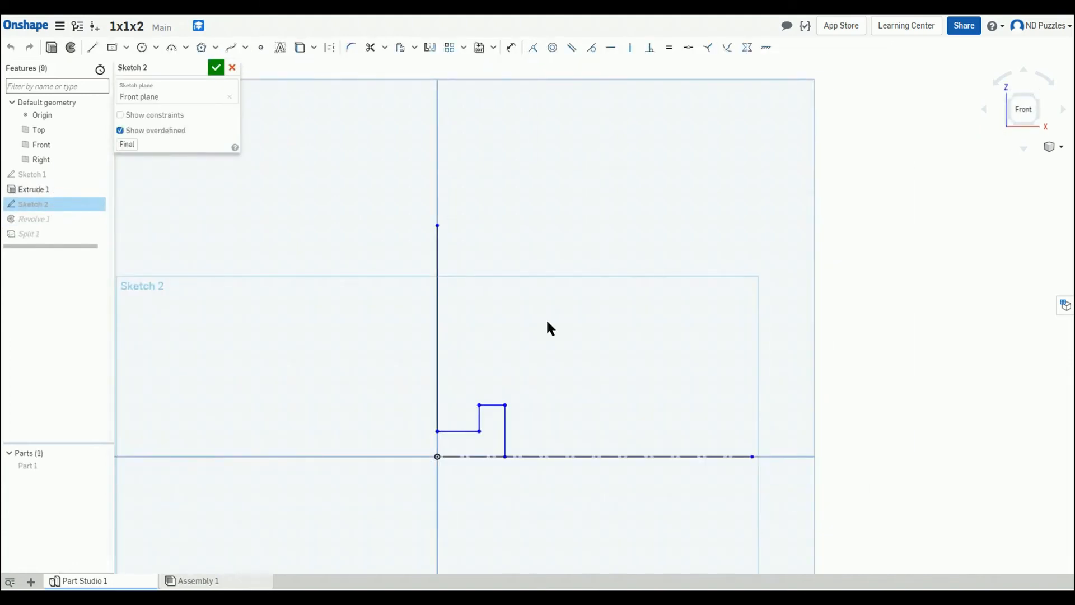
{"action": "left_click", "coordinate": [102, 465]}
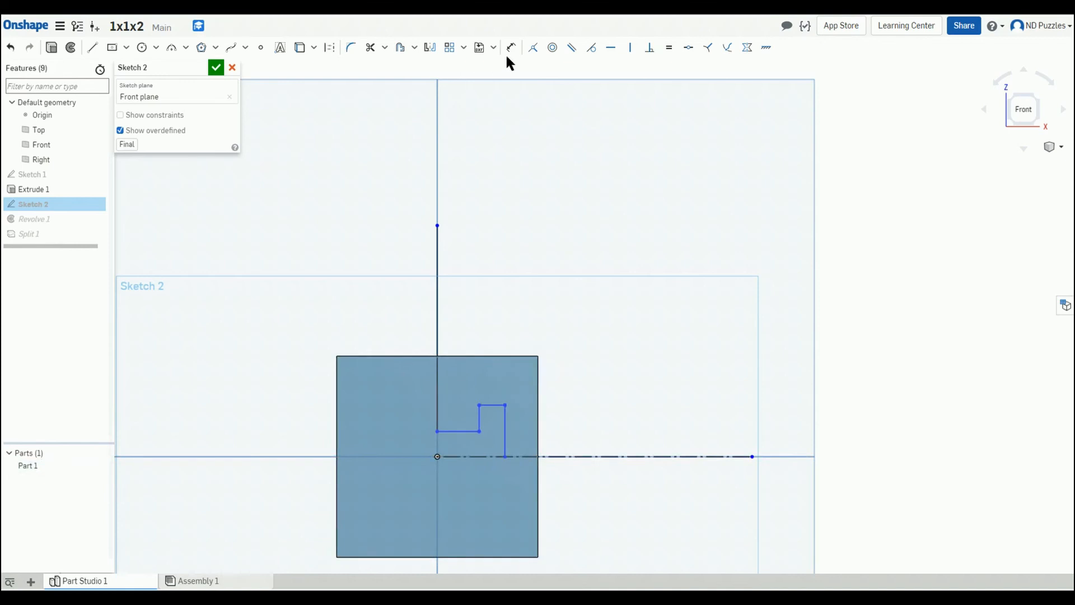
{"action": "left_click", "coordinate": [511, 47]}
{"action": "left_click", "coordinate": [490, 405]}
{"action": "left_click", "coordinate": [498, 322]}
{"action": "type", "text": "6"}
{"action": "key", "text": "Return"}
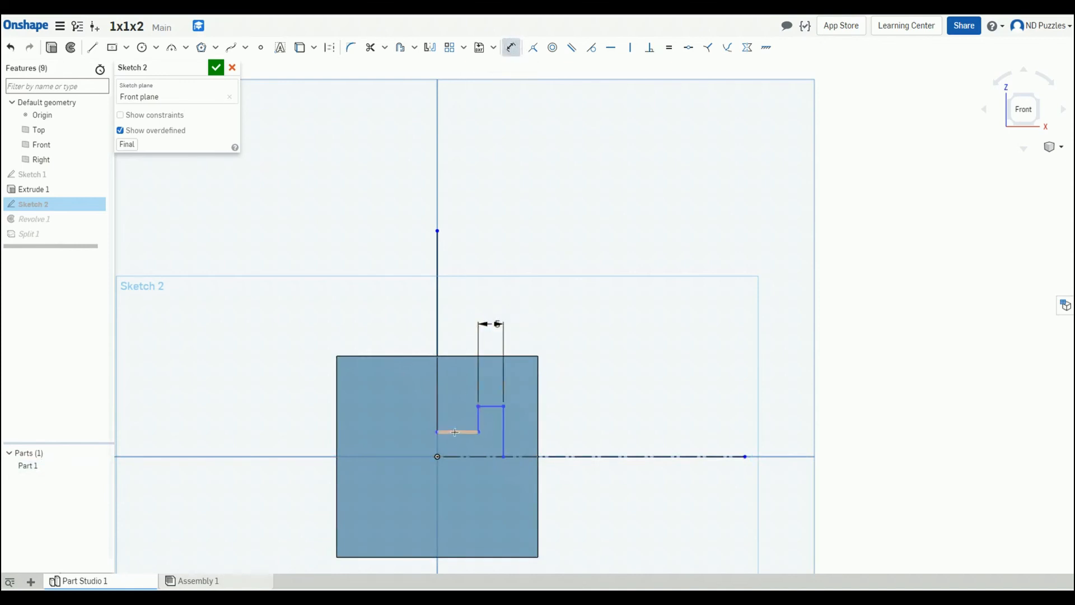
Step: Dimension the inner step's length from the vertical line at 8 mm
{"action": "left_click", "coordinate": [455, 432]}
{"action": "left_click", "coordinate": [462, 317]}
{"action": "key", "text": "Return"}
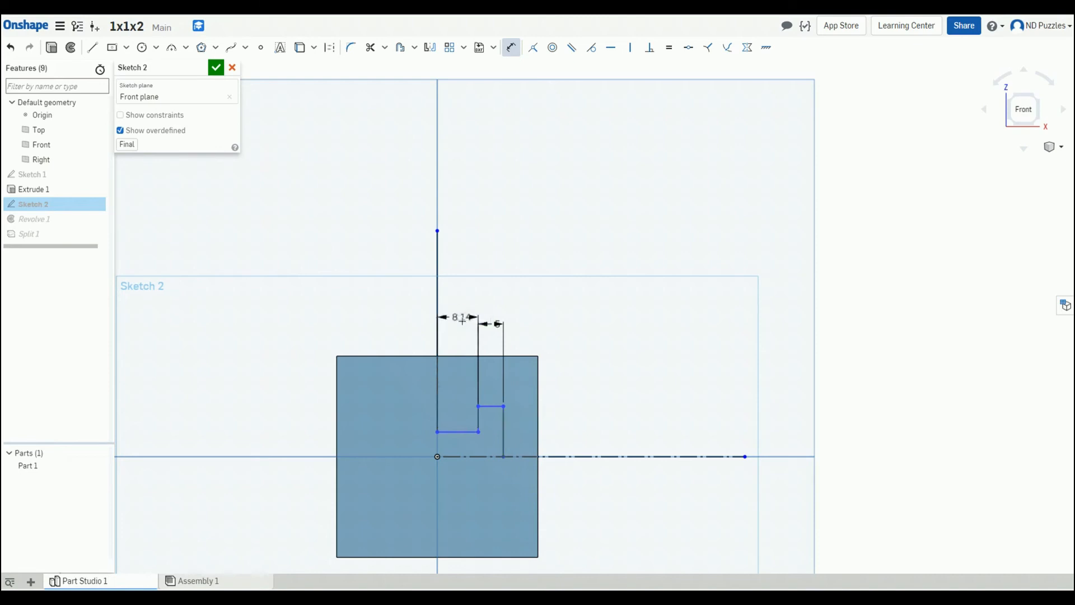
Step: Set the vertical offset between the two step levels to 5 mm
{"action": "left_click", "coordinate": [477, 419]}
{"action": "left_click", "coordinate": [598, 417]}
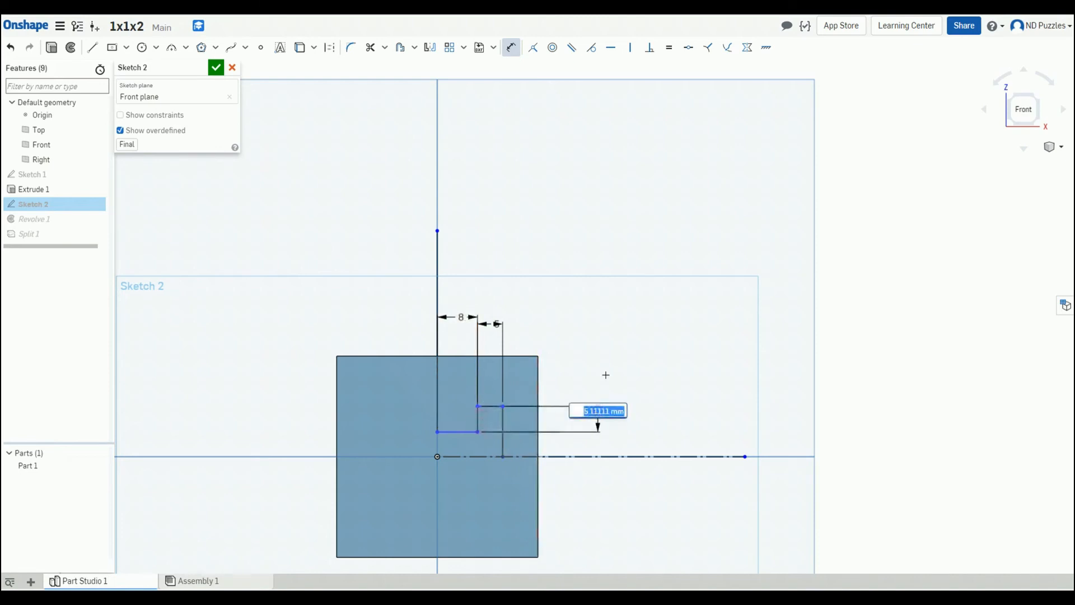
{"action": "type", "text": "5"}
{"action": "key", "text": "Return"}
Step: Dimension the outer step's height above the axis to 10 mm and finish the sketch
{"action": "left_click", "coordinate": [505, 426]}
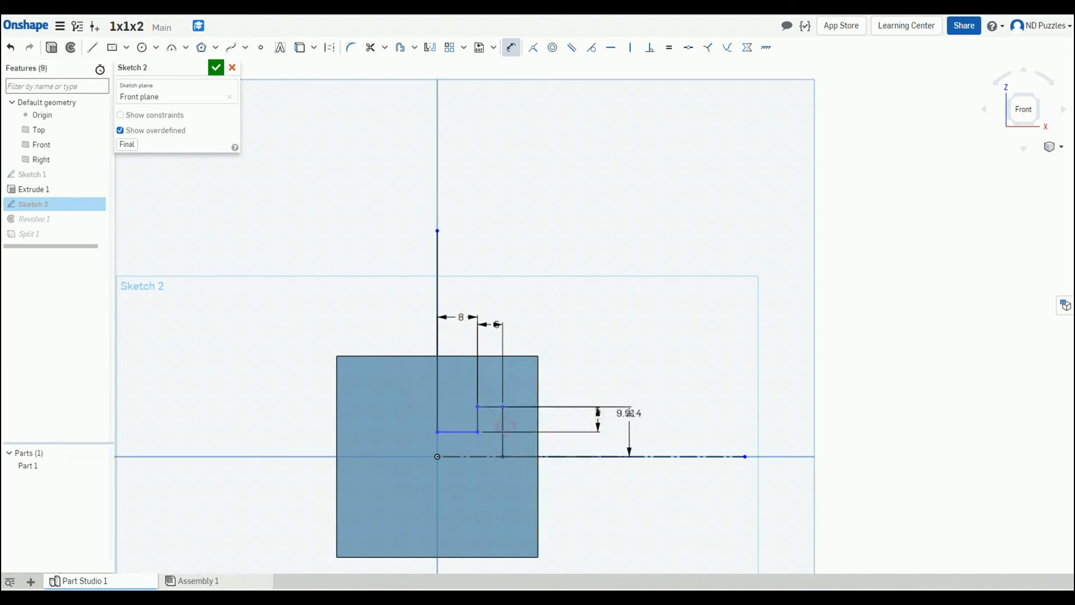
{"action": "left_click", "coordinate": [629, 413]}
{"action": "type", "text": "10"}
{"action": "key", "text": "Return"}
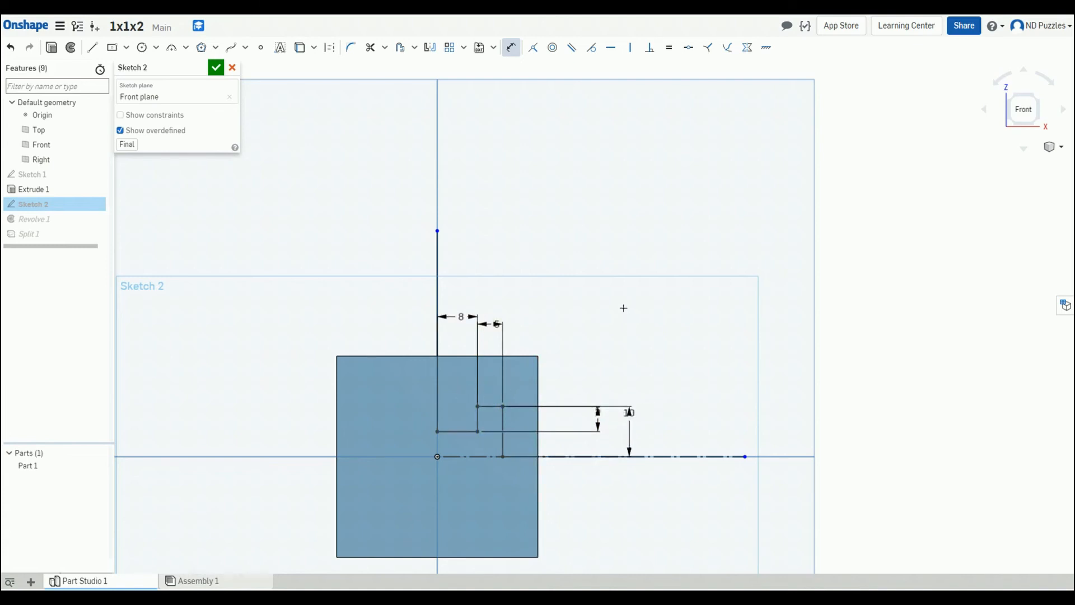
{"action": "left_click", "coordinate": [216, 67]}
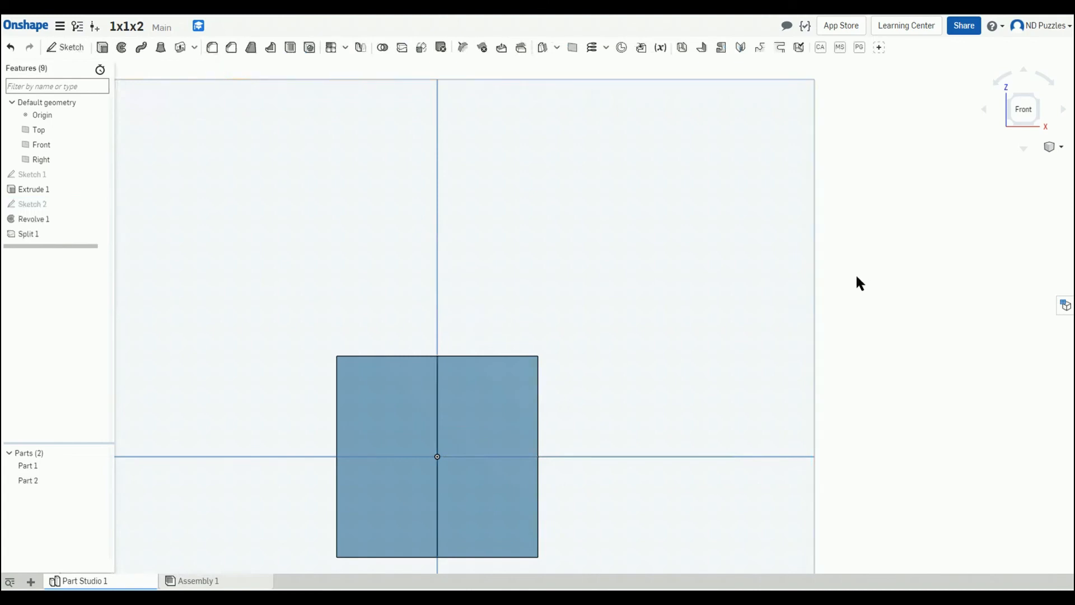
Step: Switch to an isometric view and hide all planes
{"action": "key", "text": "shift+7"}
{"action": "right_click_drag", "start_coordinate": [835, 282], "coordinate": [865, 276]}
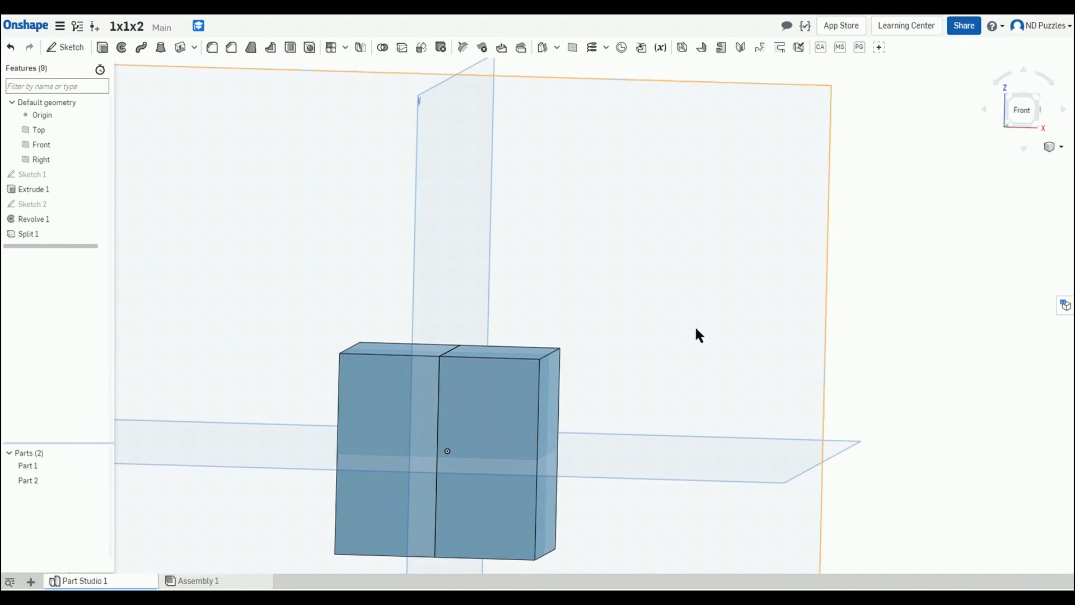
{"action": "middle_click_drag", "start_coordinate": [875, 305], "coordinate": [950, 211]}
{"action": "right_click", "coordinate": [812, 242]}
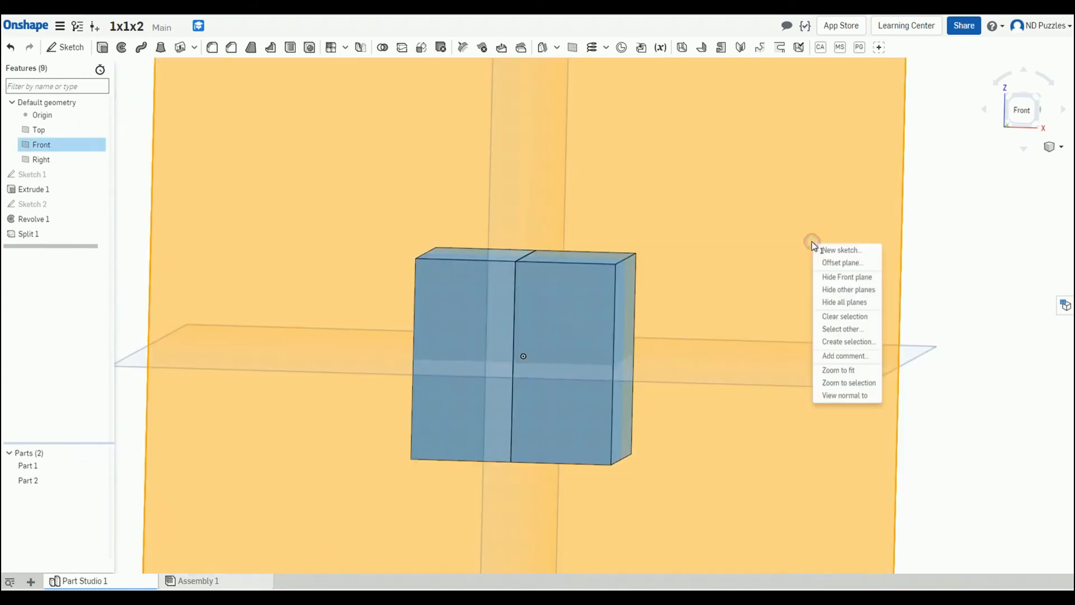
{"action": "left_click", "coordinate": [840, 302]}
{"action": "right_click_drag", "start_coordinate": [840, 301], "coordinate": [796, 306]}
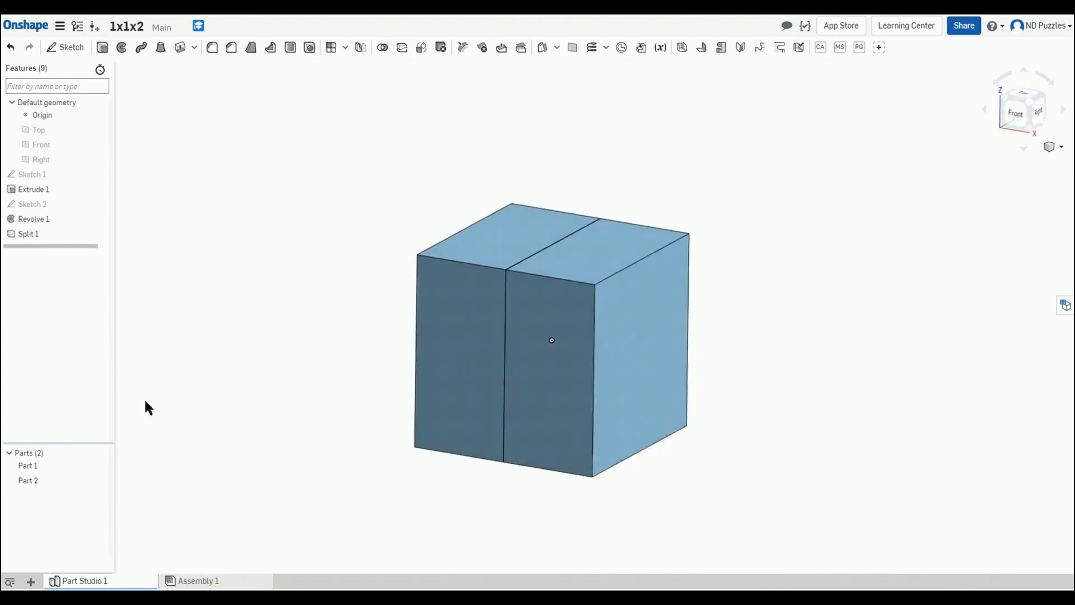
Step: Toggle Part 2's visibility and orbit to inspect the updated split parts
{"action": "left_click", "coordinate": [99, 481]}
{"action": "right_click_drag", "start_coordinate": [426, 429], "coordinate": [330, 417]}
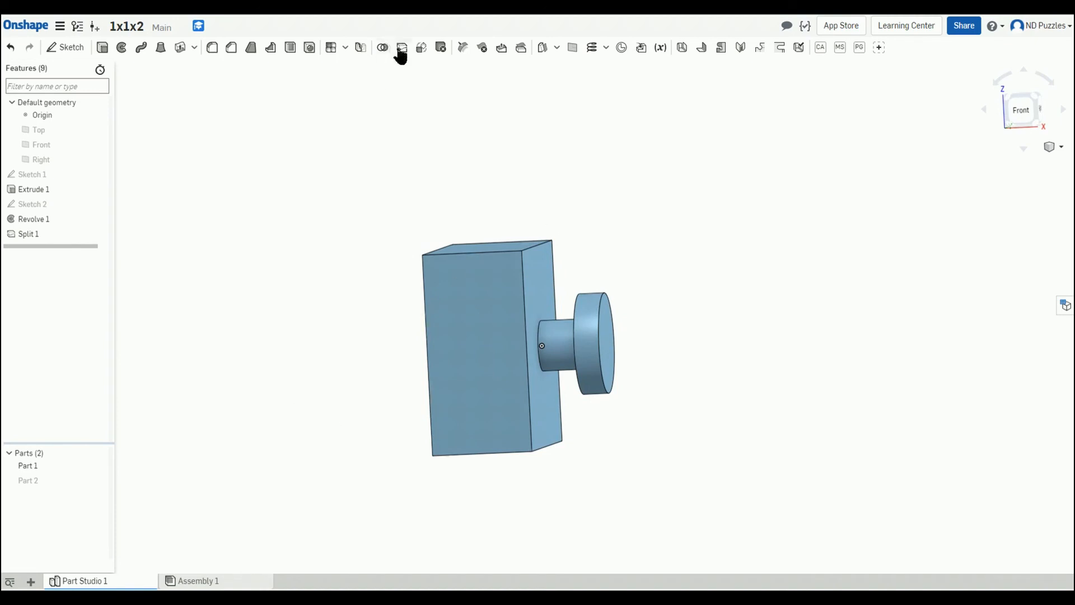
{"action": "left_click", "coordinate": [101, 480]}
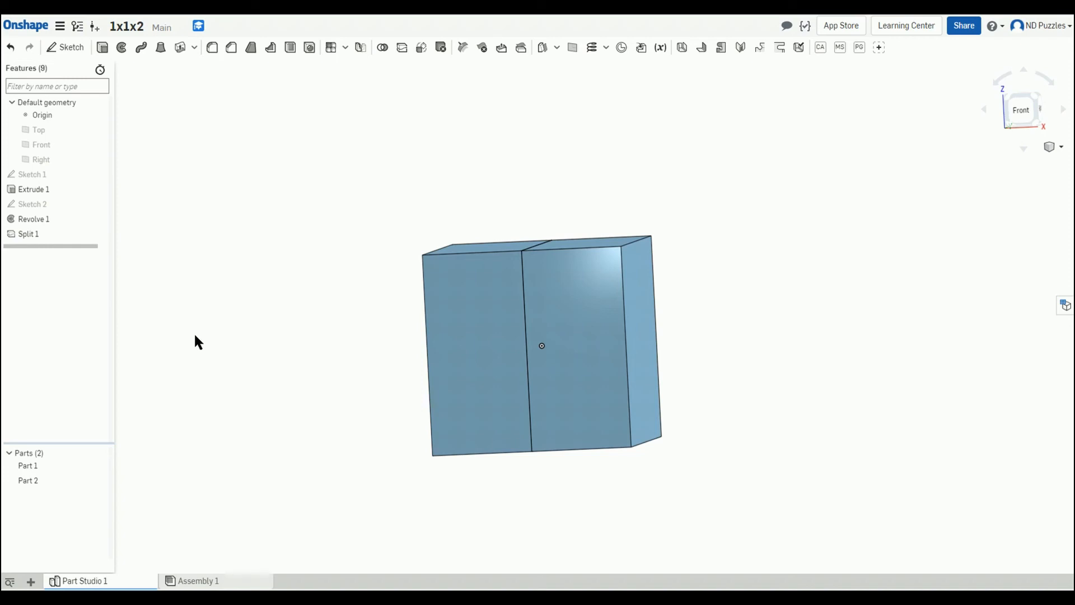
{"action": "left_click", "coordinate": [461, 341]}
{"action": "left_click", "coordinate": [358, 359]}
{"action": "right_click_drag", "start_coordinate": [305, 379], "coordinate": [286, 394]}
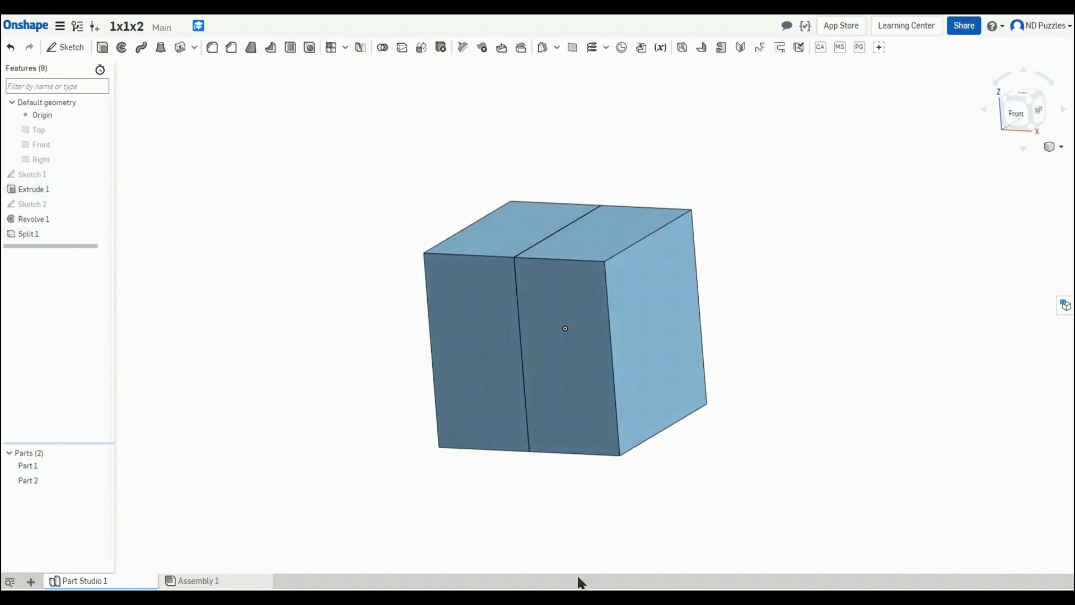
{"action": "mouse_move", "coordinate": [579, 582]}
{"action": "left_click", "coordinate": [959, 580]}
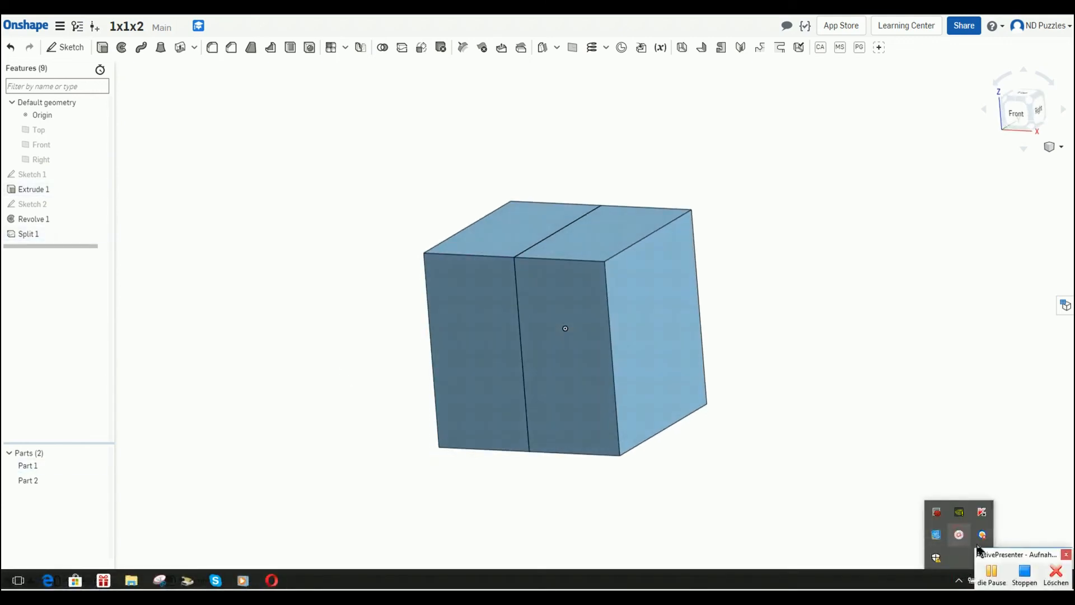